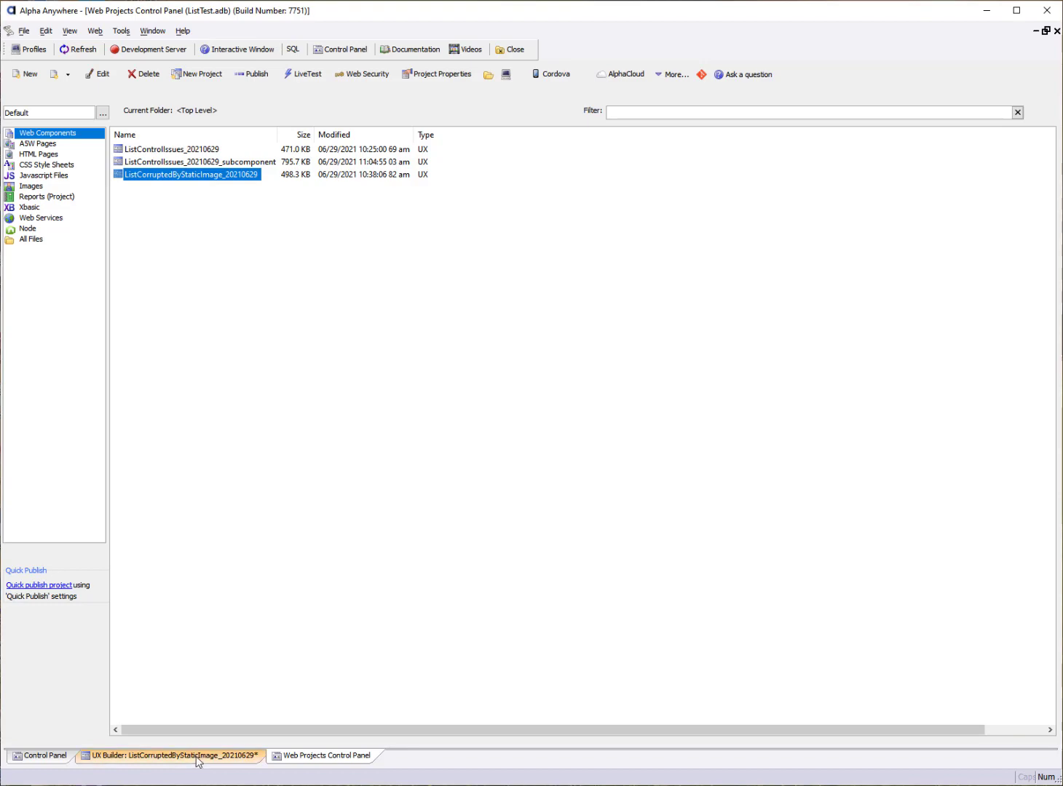
# Step: Review the data source and the TestImage static image field of the ListCorruptedByStaticImage list, leaving its settings as they are
pyautogui.click(192, 762)
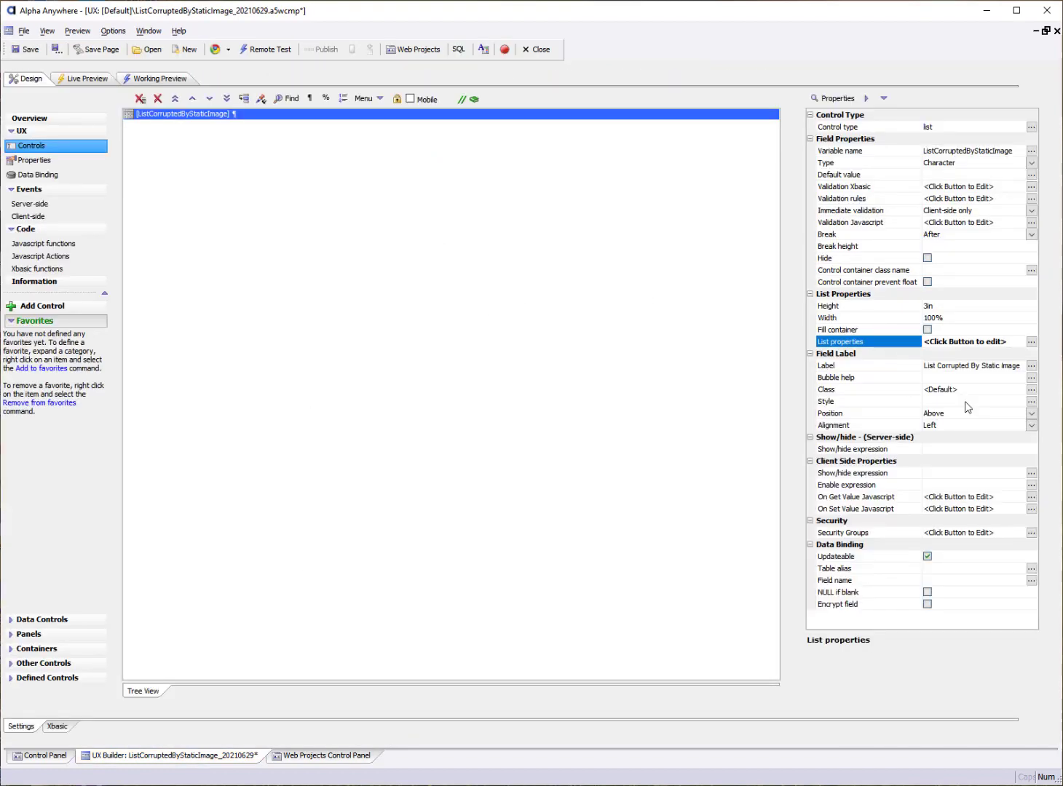
pyautogui.click(1030, 342)
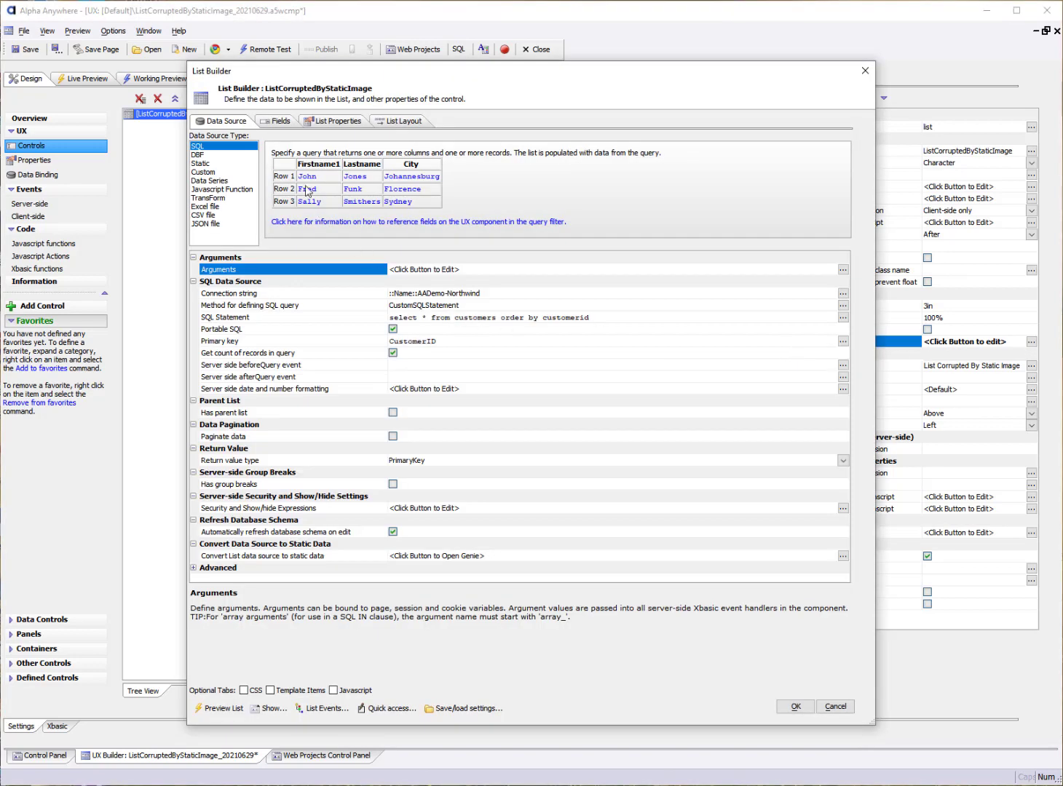
pyautogui.click(281, 121)
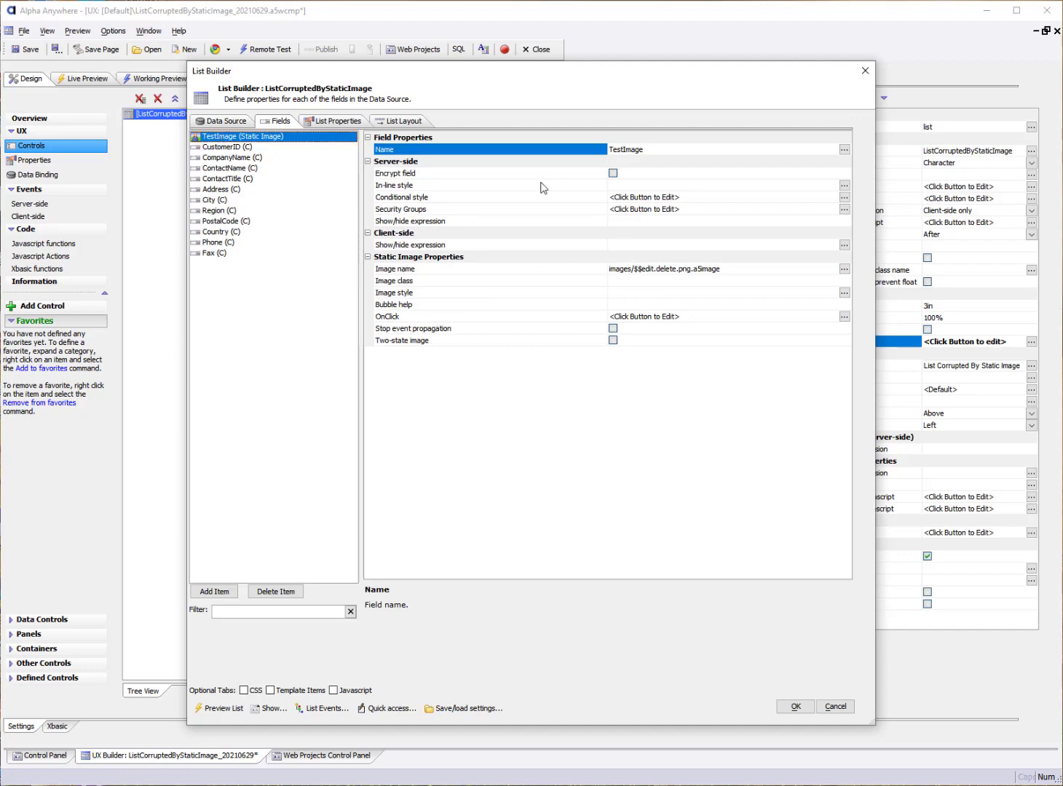
pyautogui.click(865, 71)
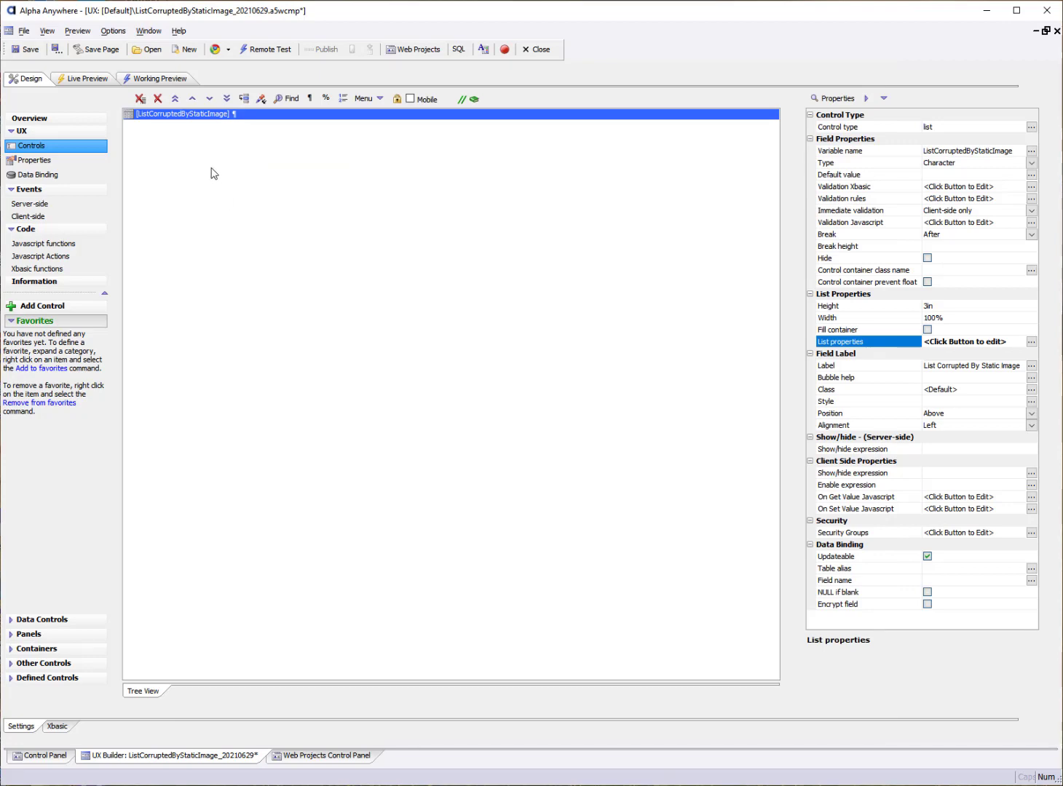
# Step: Try to duplicate the ListCorruptedByStaticImage control
pyautogui.rightClick(198, 120)
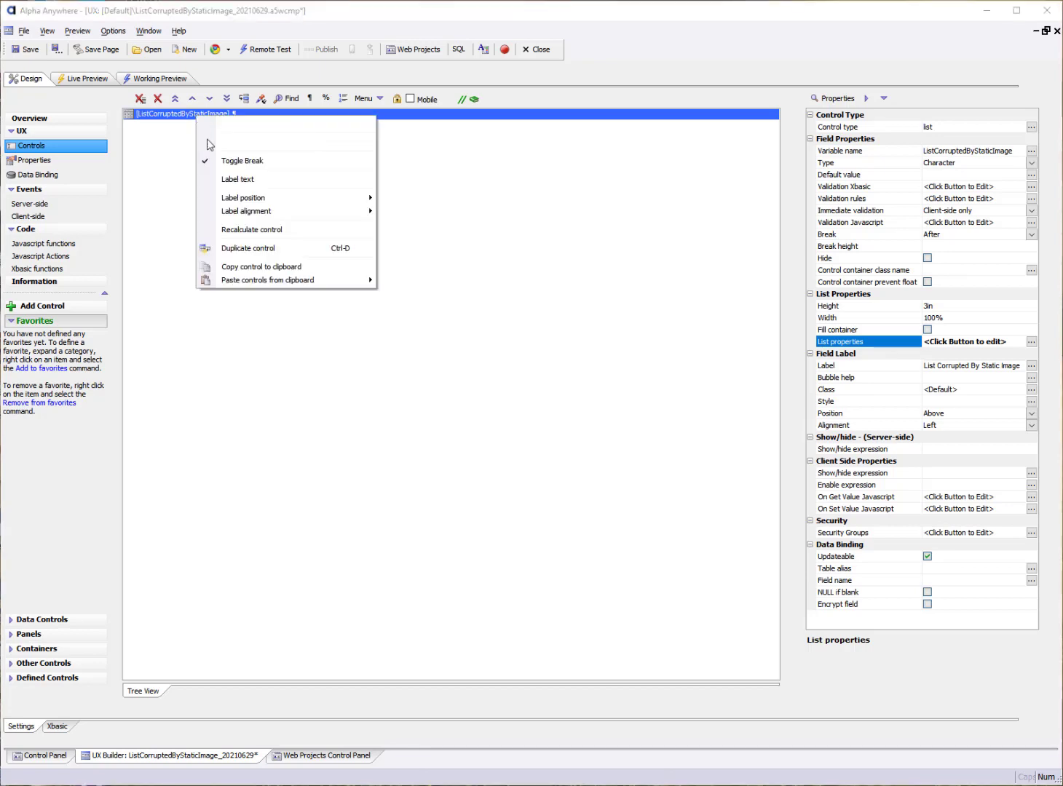
pyautogui.click(264, 249)
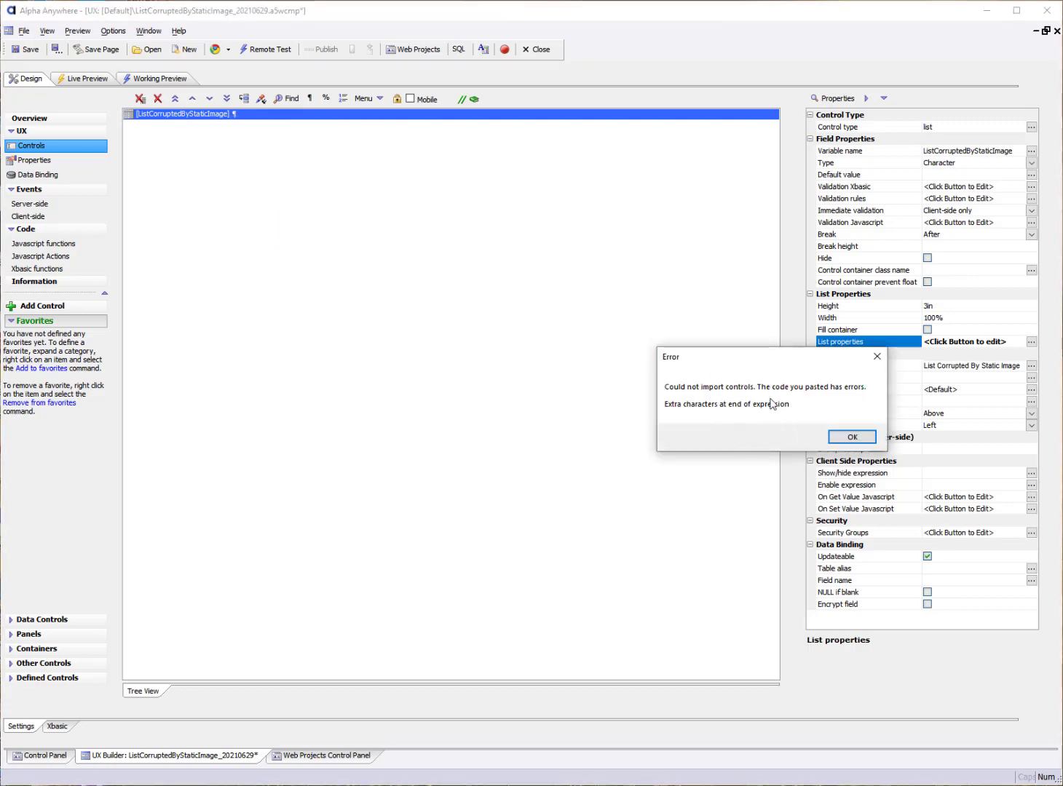
pyautogui.click(850, 438)
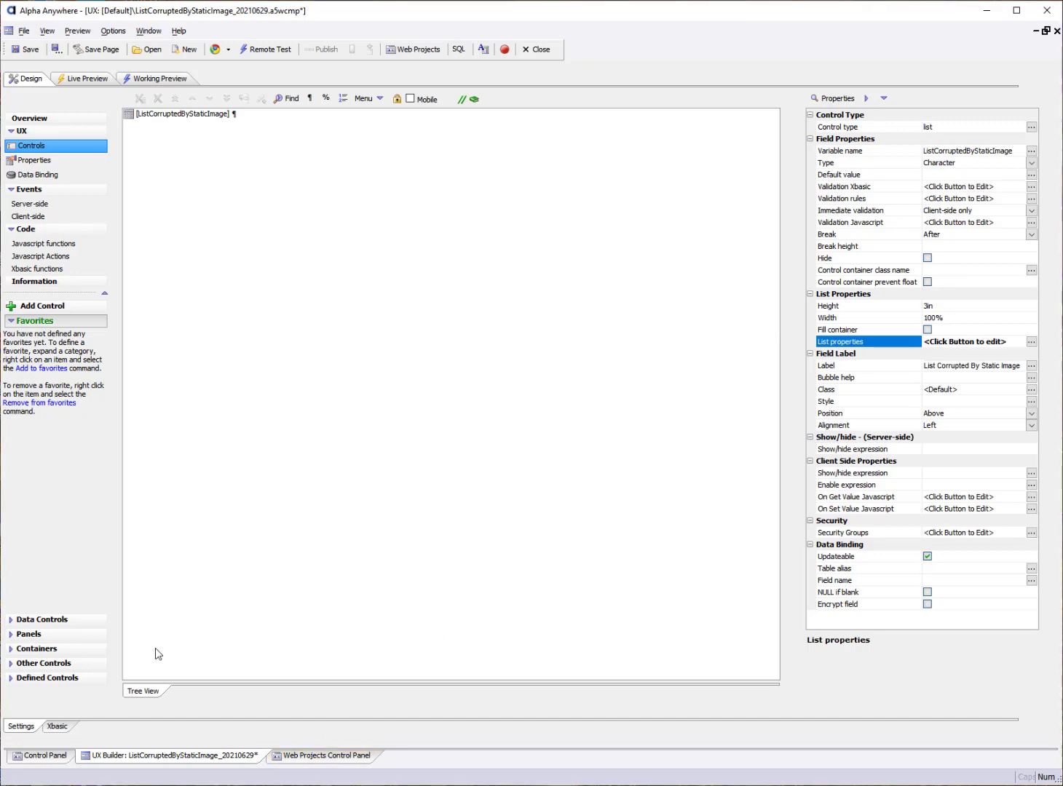
# Step: Search the component's Xbasic code for ".f.d"
pyautogui.click(58, 726)
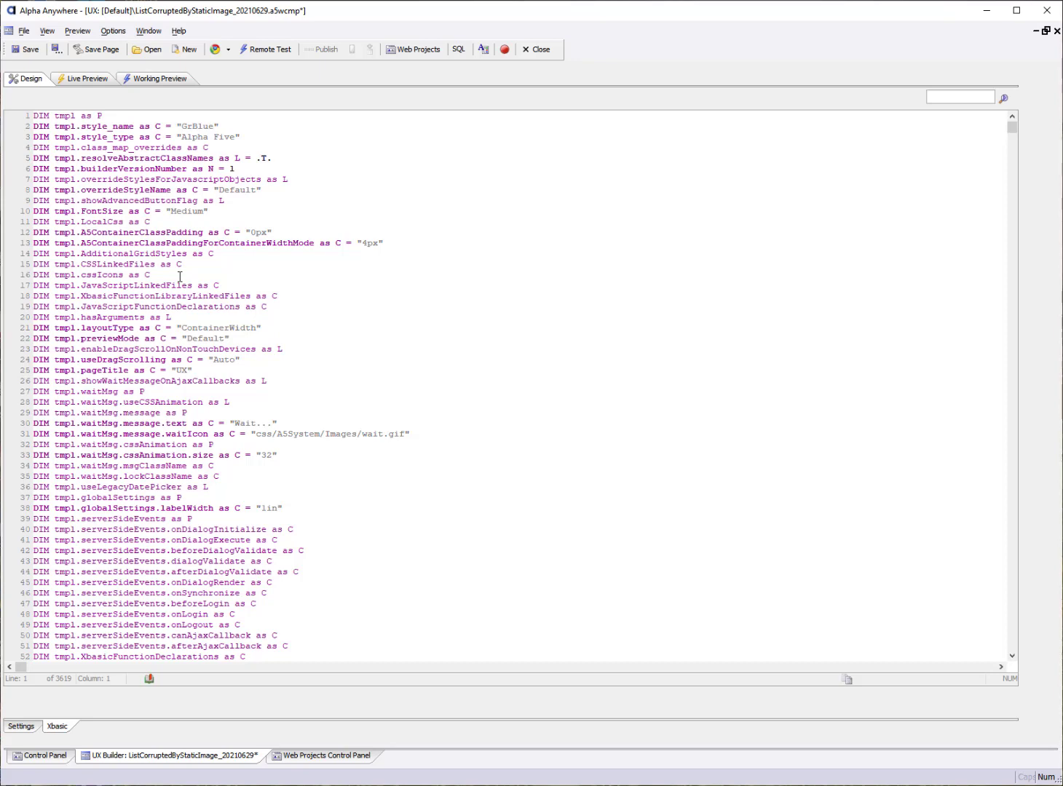
pyautogui.click(969, 96)
pyautogui.write('.f.d')
pyautogui.click(1003, 98)
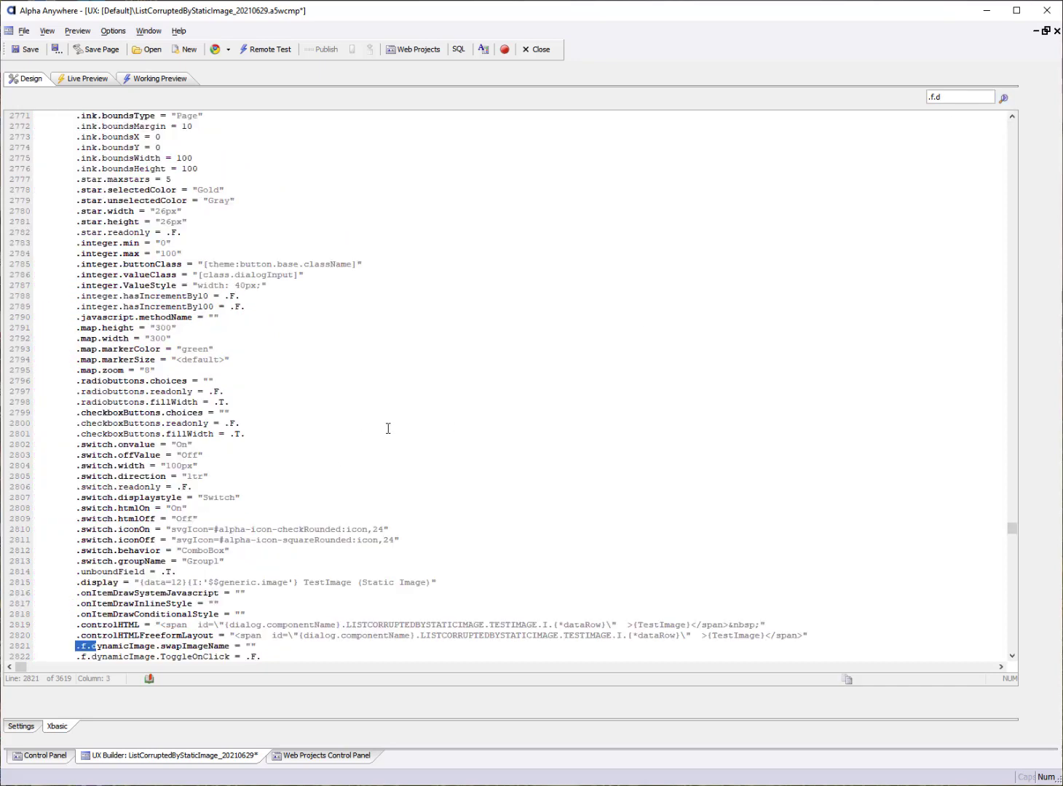
pyautogui.scroll(-3, 139, 524)
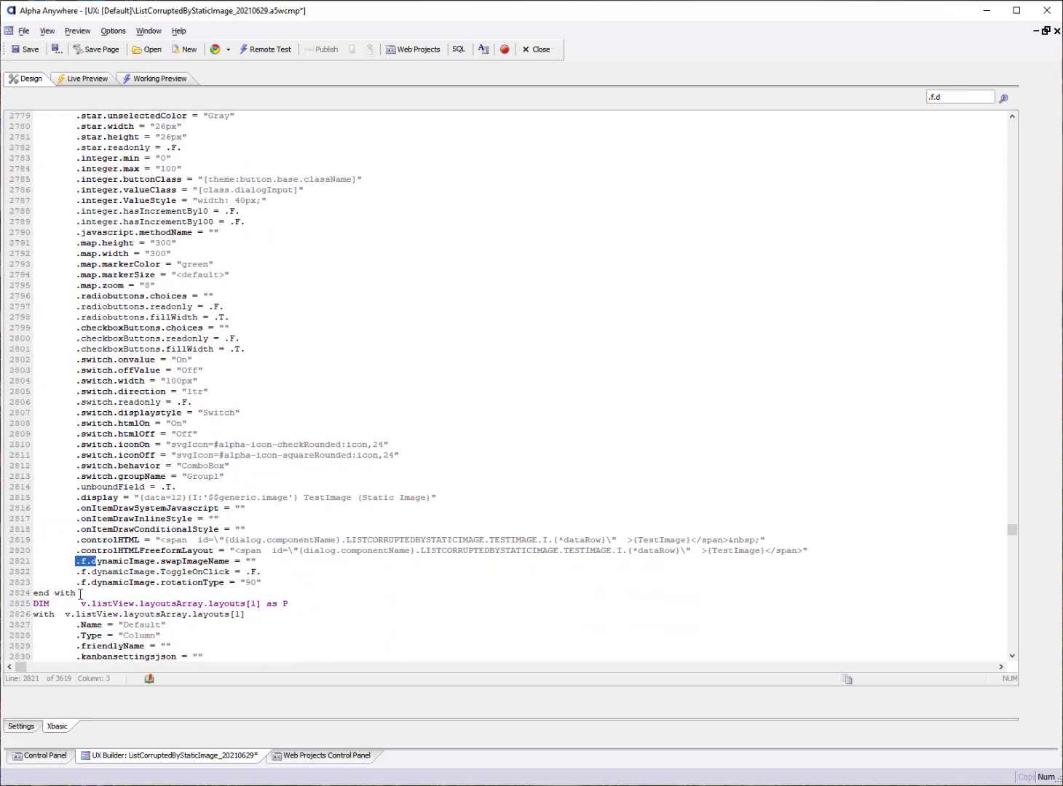
# Step: Remove the ".f" prefix from the dynamicImage.swapImageName, dynamicImage.ToggleOnClick and dynamicImage.rotationType lines of the TestImage definition
pyautogui.moveTo(75, 561); pyautogui.dragTo(85, 571)
pyautogui.click(76, 561)
pyautogui.press('Delete')
pyautogui.press('Delete')
pyautogui.press('Down')
pyautogui.press('Delete')
pyautogui.press('Delete')
pyautogui.press('Down')
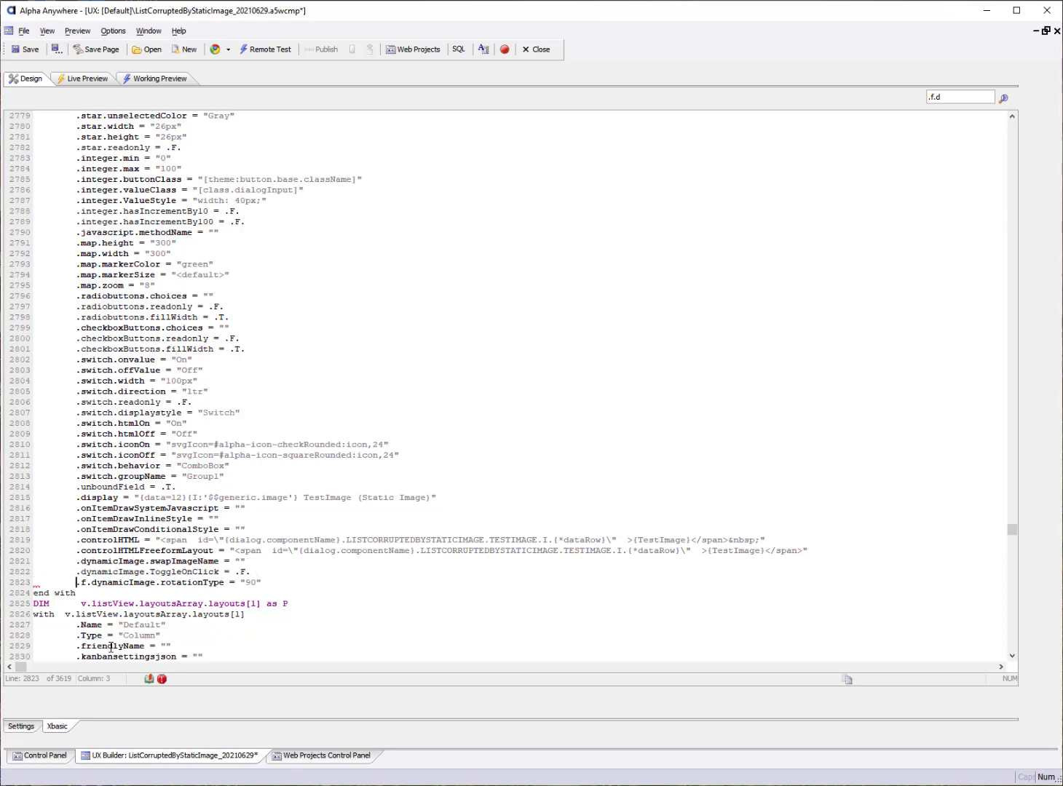
pyautogui.press('Delete')
pyautogui.press('Delete')
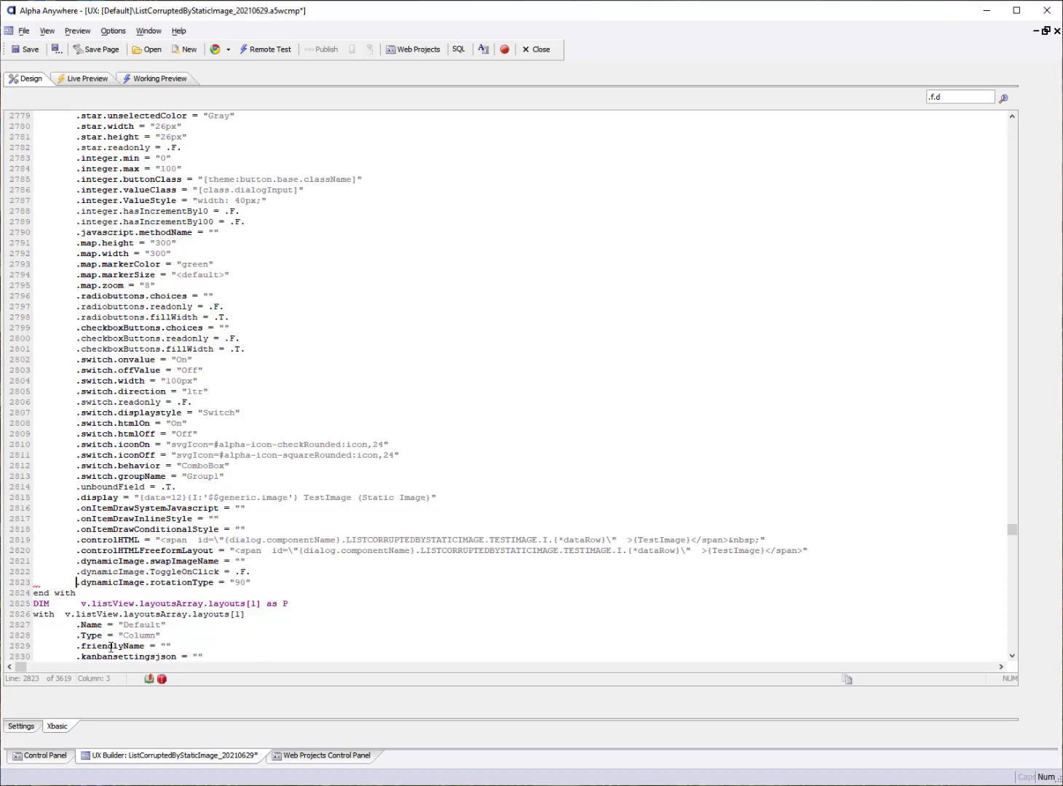
# Step: Search the Xbasic code again for further occurrences of ".f.d" and review the edited lines
pyautogui.click(1003, 99)
pyautogui.click(795, 436)
pyautogui.click(393, 489)
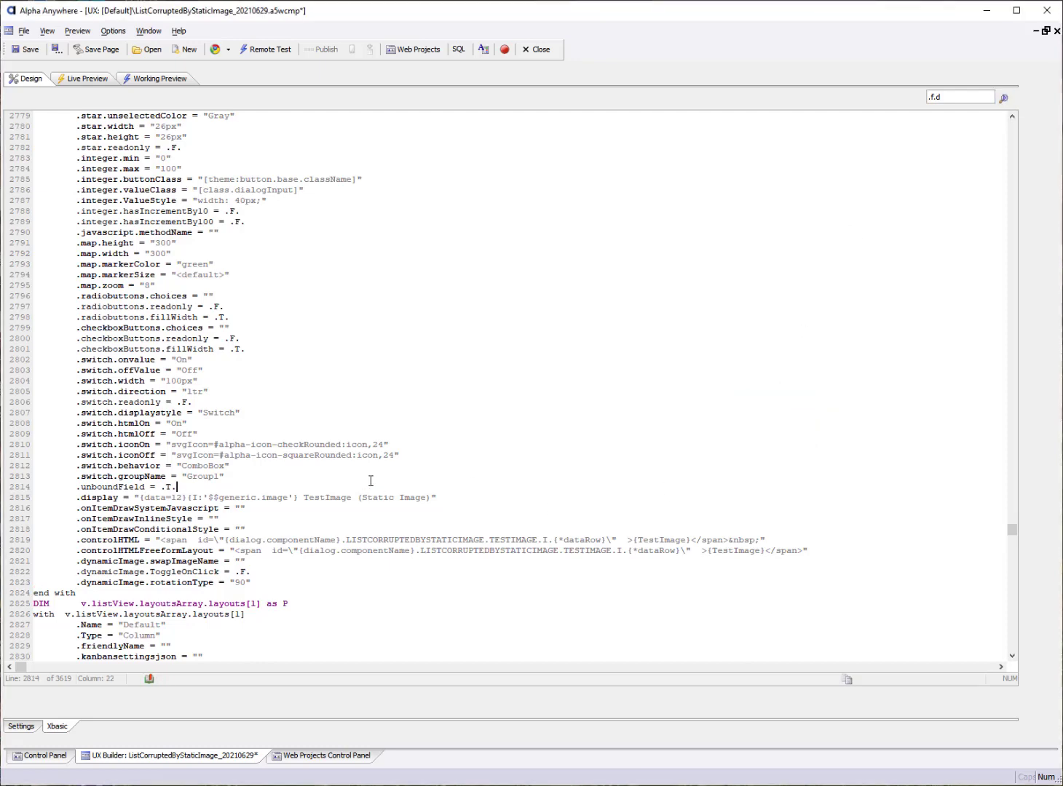
pyautogui.scroll(-1, 371, 481)
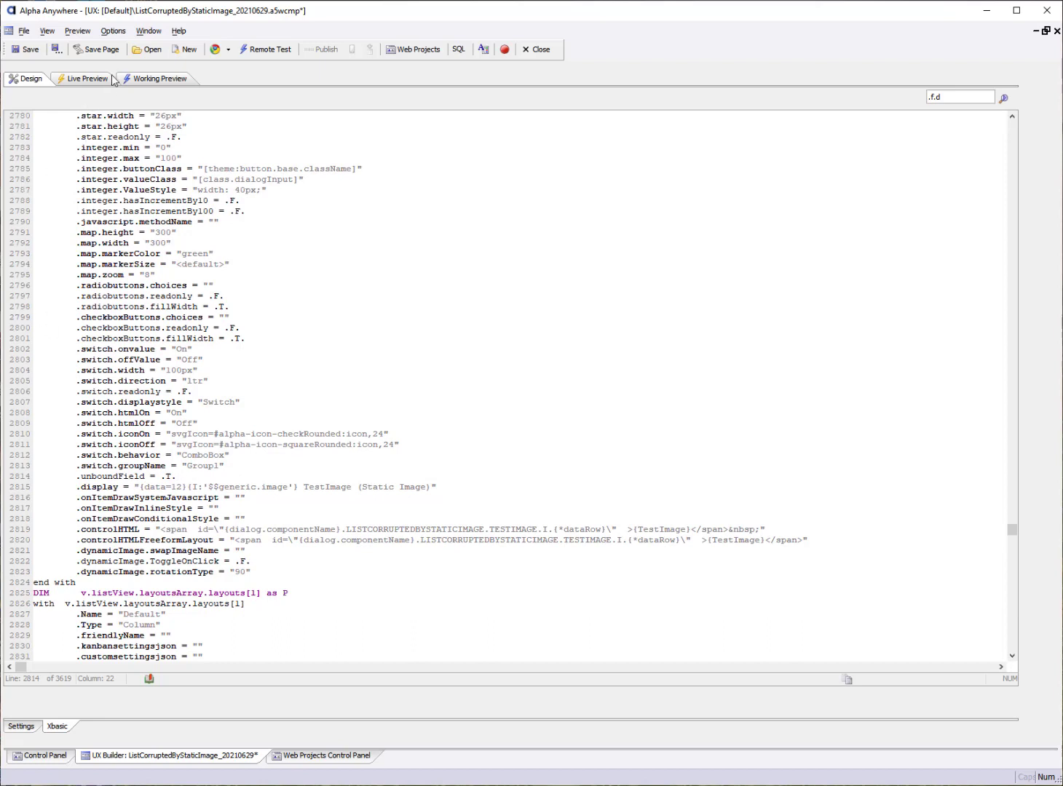
# Step: Run the list in the Working Preview and return to the component's design settings
pyautogui.click(148, 80)
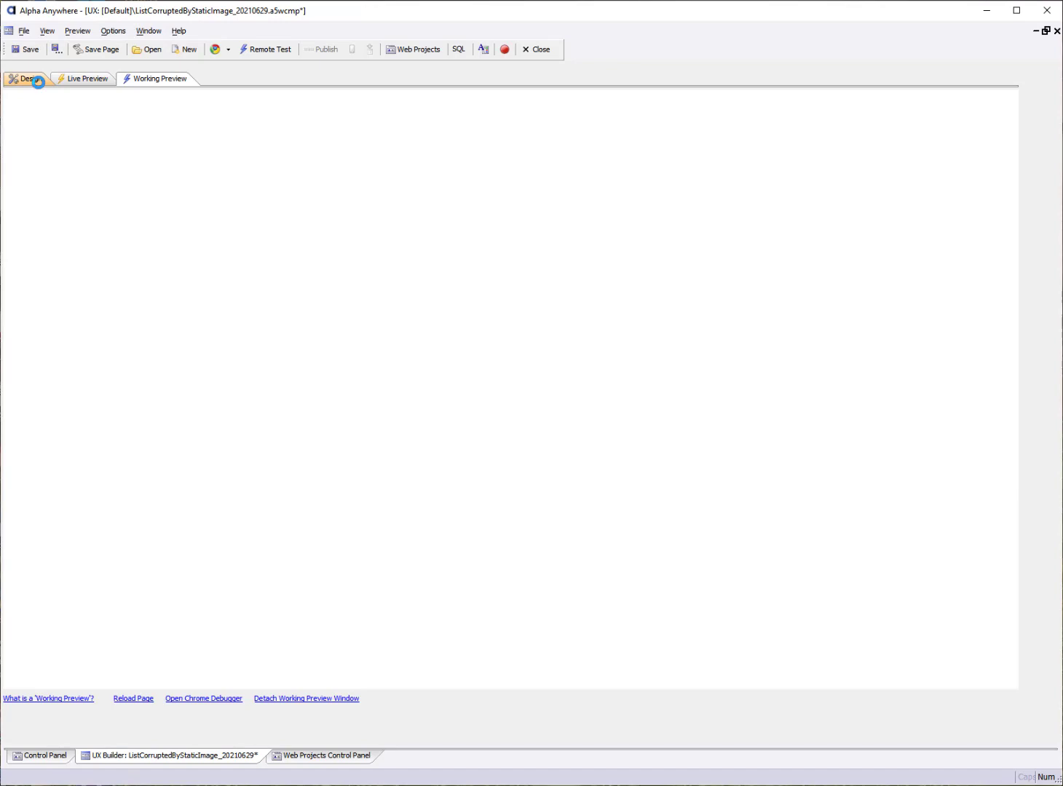
pyautogui.click(37, 80)
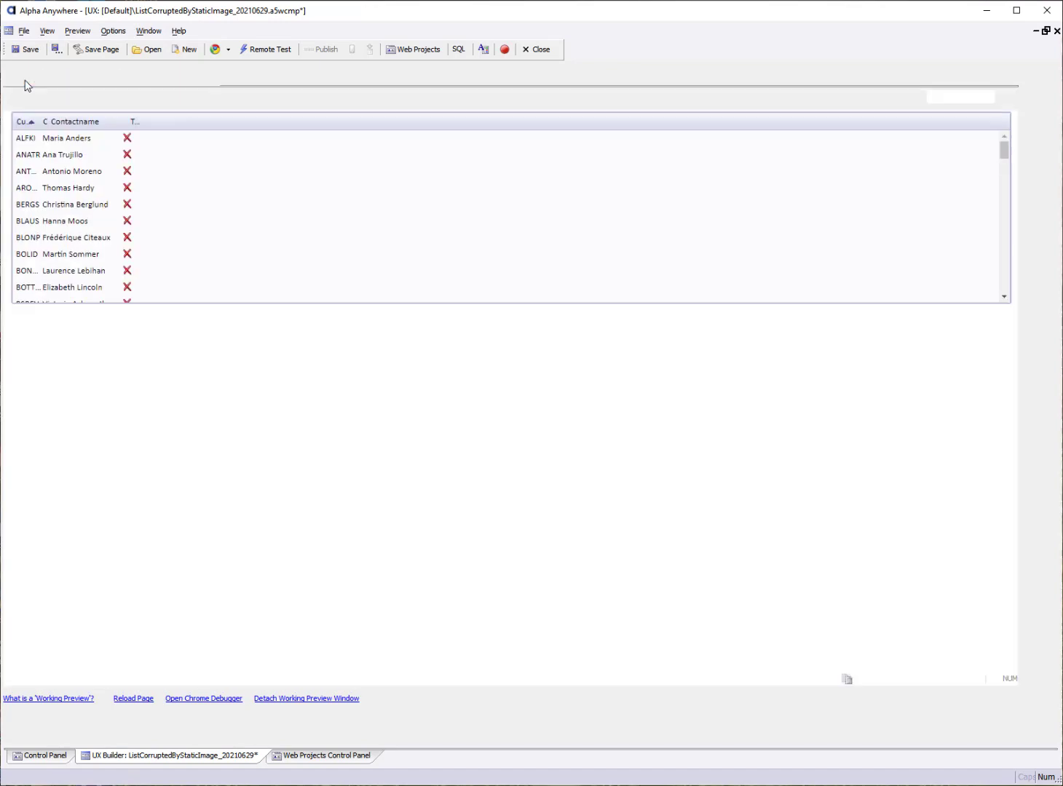
pyautogui.click(29, 725)
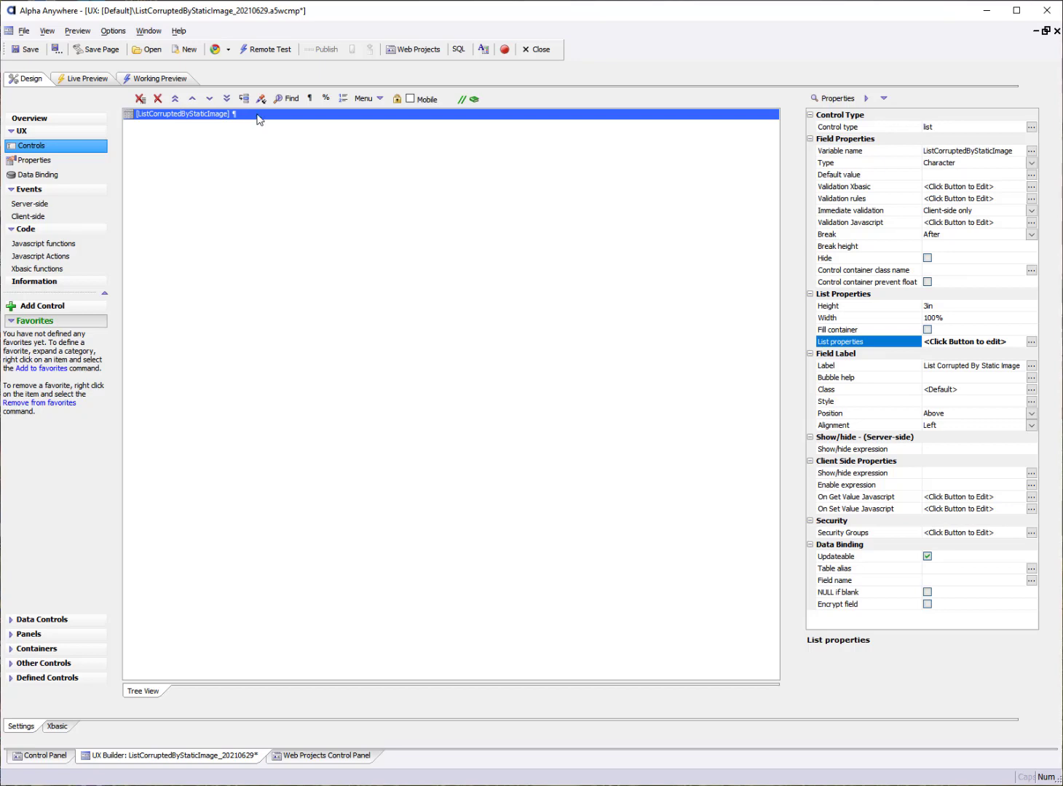
# Step: Duplicate the ListCorruptedByStaticImage control using the corrected code, accepting the new field name ListCorruptedByStaticImage1
pyautogui.rightClick(257, 115)
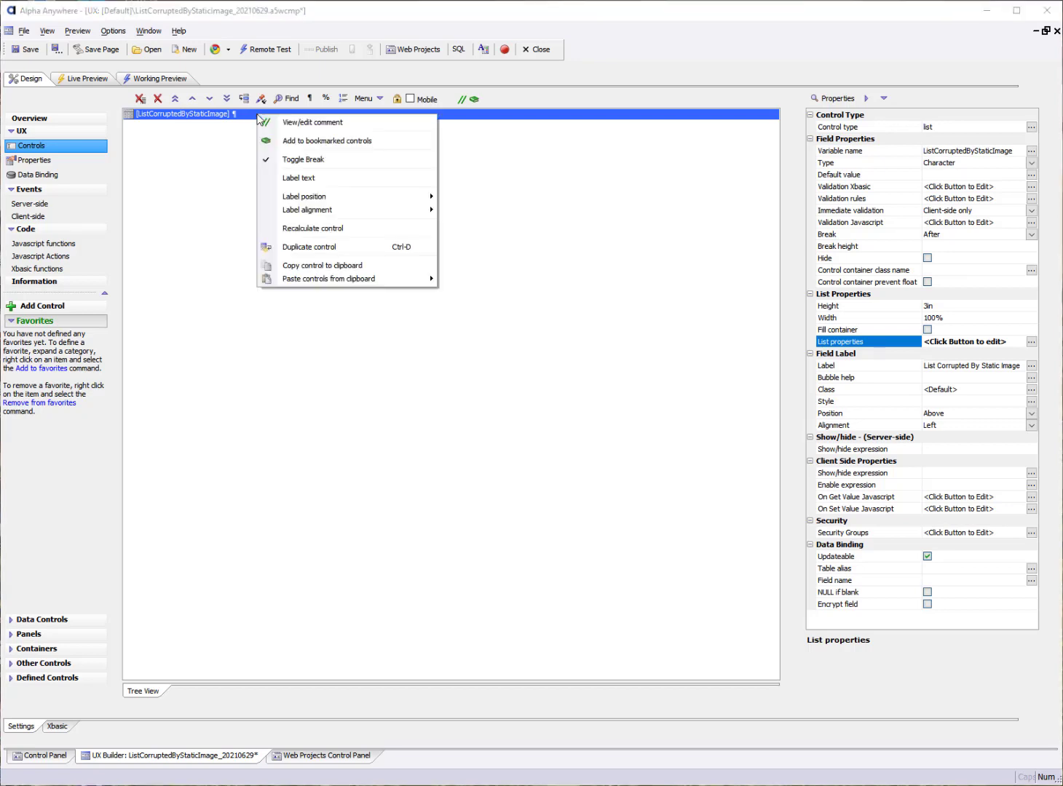
pyautogui.click(330, 251)
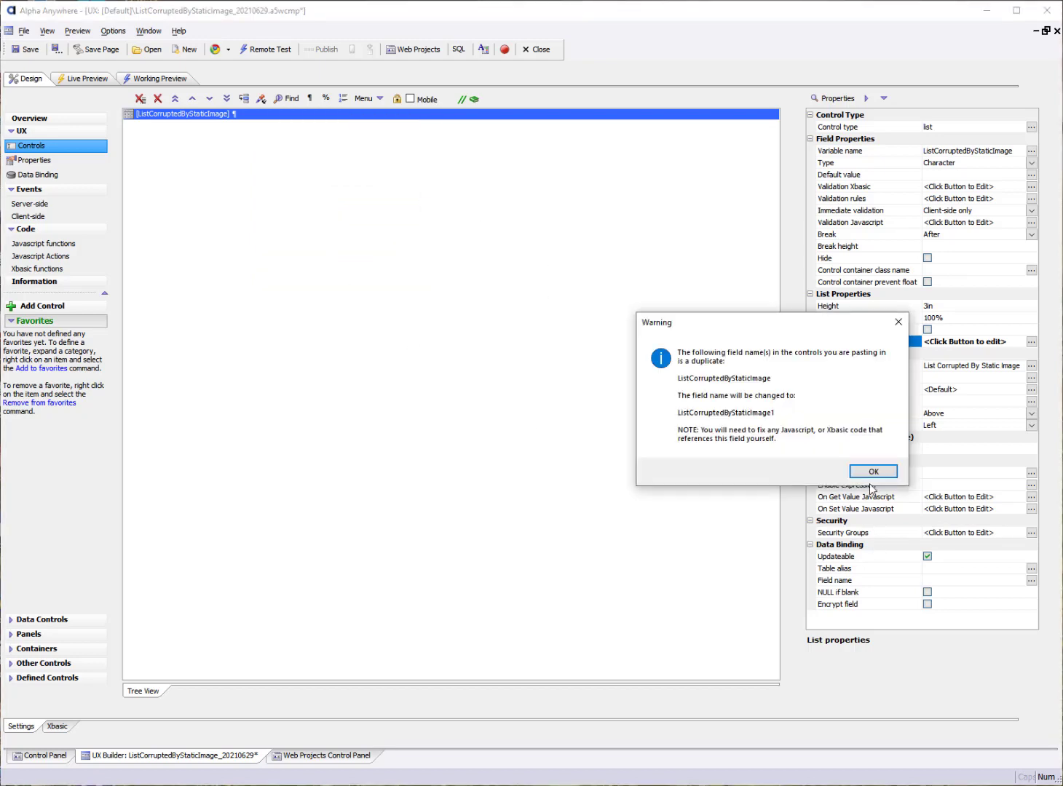
pyautogui.click(873, 471)
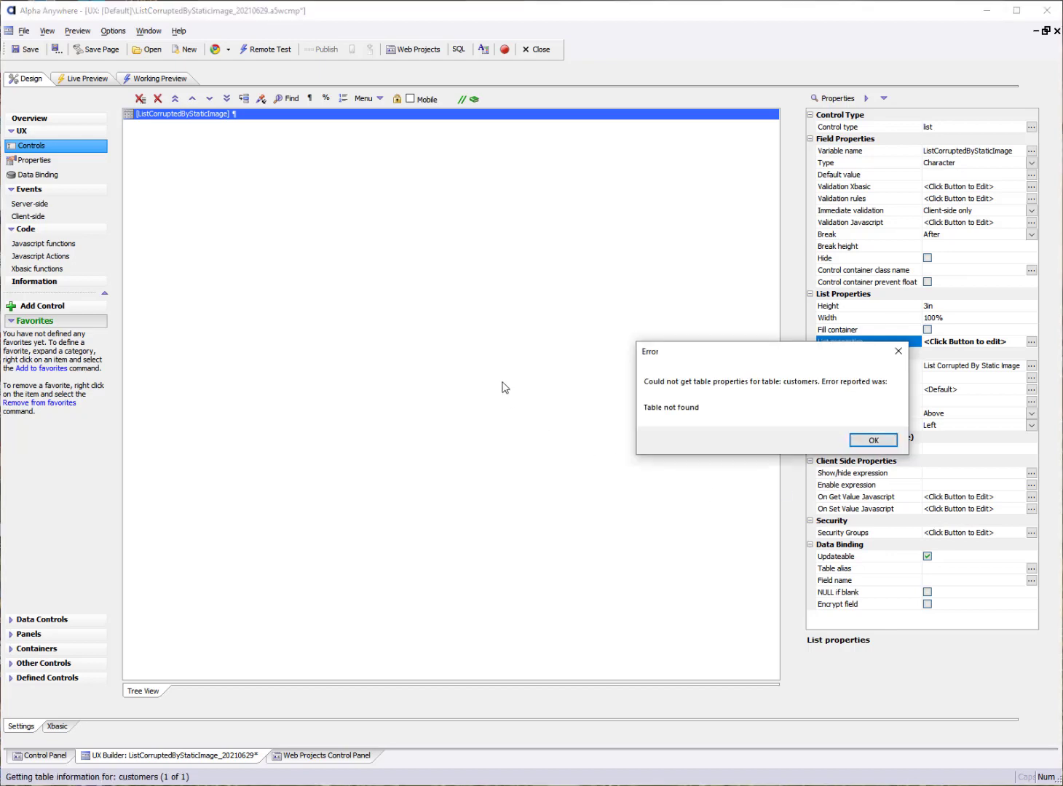
pyautogui.click(871, 441)
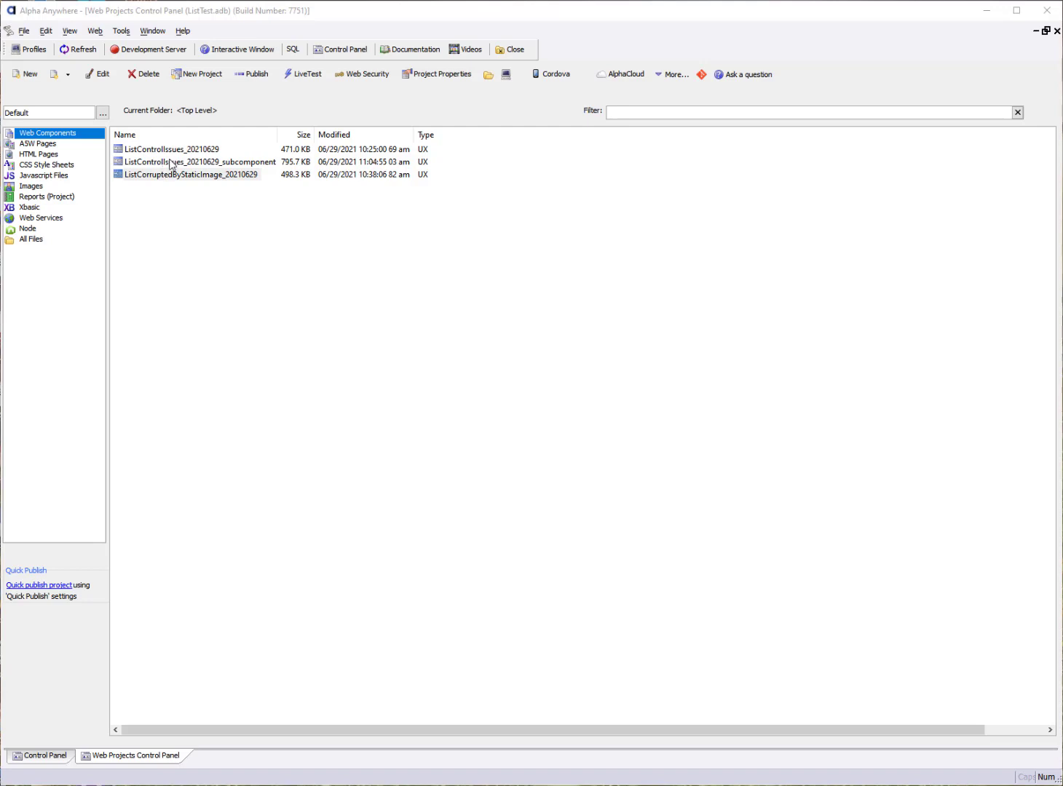
# Step: Open the ListControlIssues_20210629_subcomponent component and compare its Orders_Delay_Until_Visible and Orders_Render_Immediate lists
pyautogui.click(168, 160)
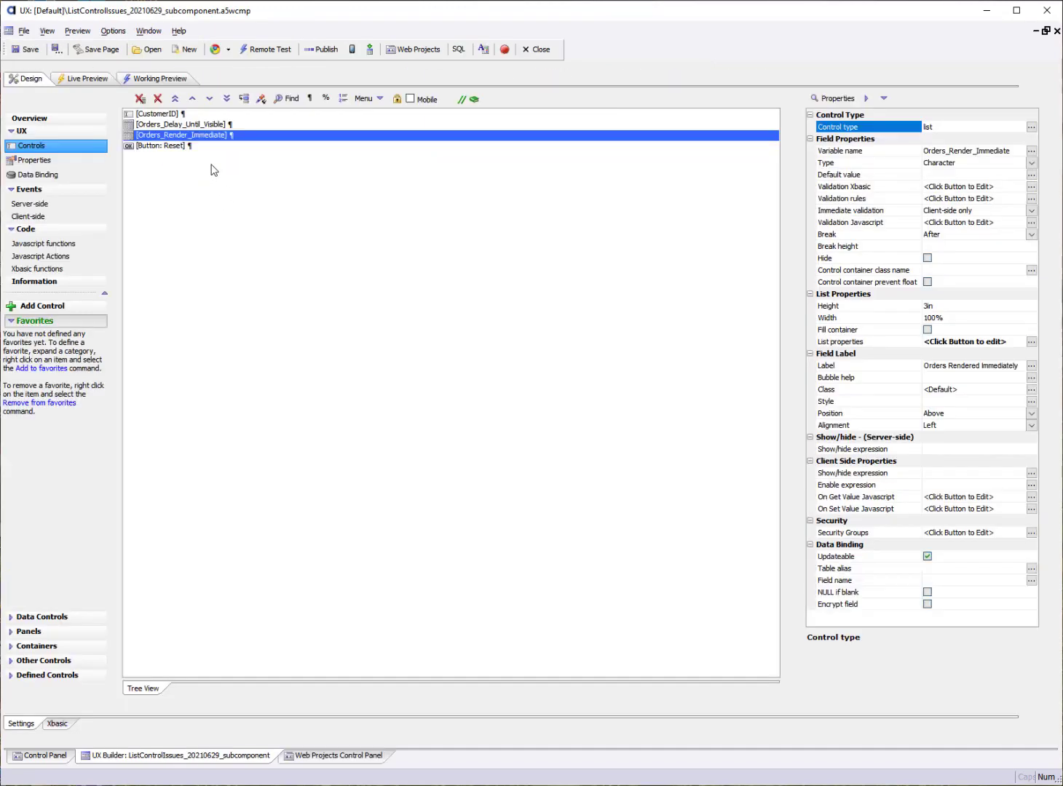
pyautogui.click(169, 125)
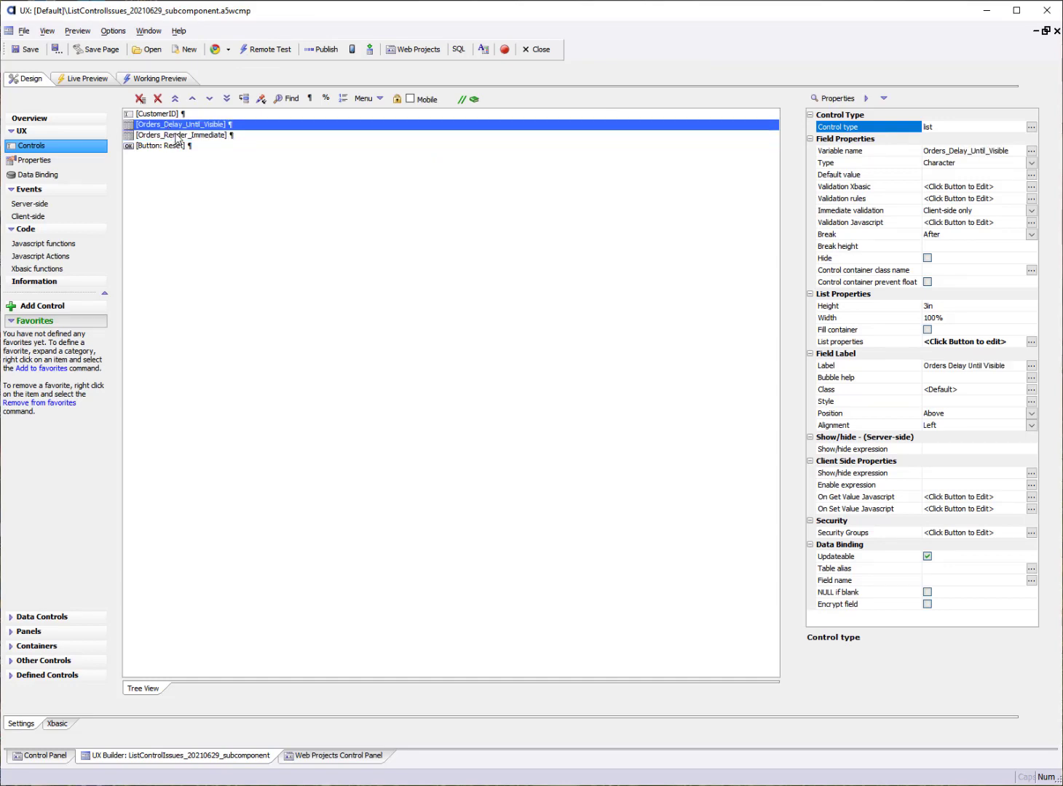
pyautogui.click(177, 137)
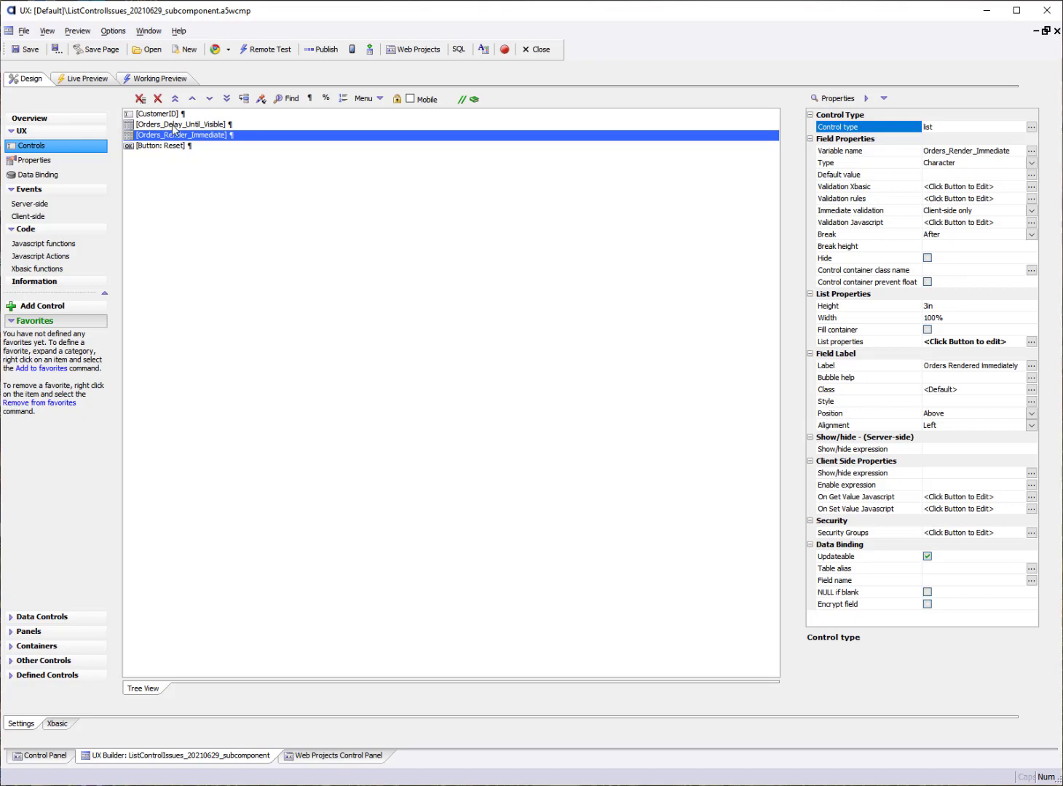
pyautogui.click(174, 126)
pyautogui.click(179, 136)
# Step: Inspect the Orders_Render_Immediate list's SQL data source and its "Delay render till visible" property, without keeping any changes
pyautogui.click(1031, 342)
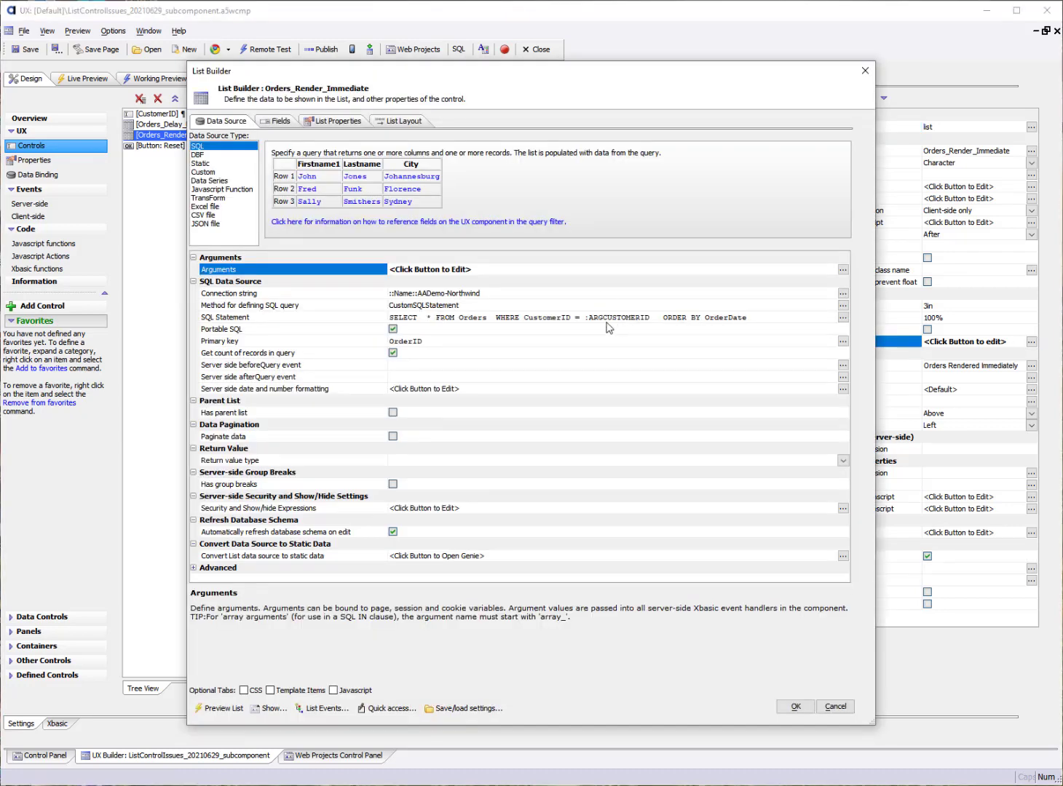
pyautogui.click(330, 123)
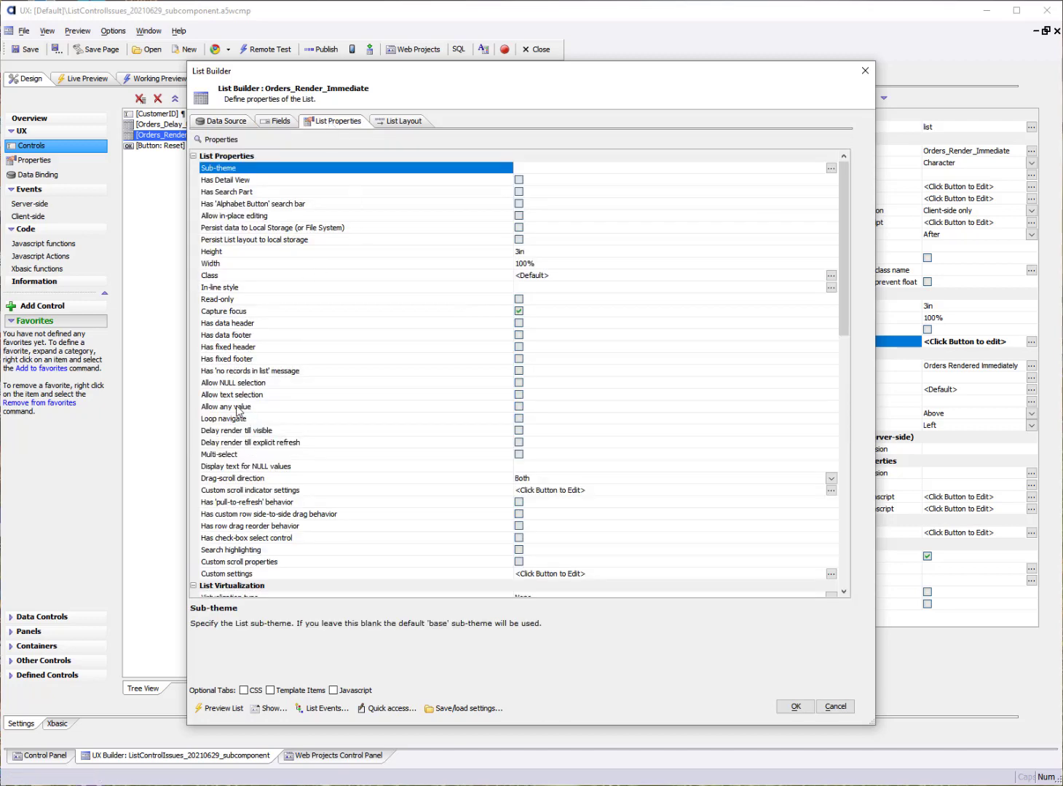
pyautogui.click(258, 431)
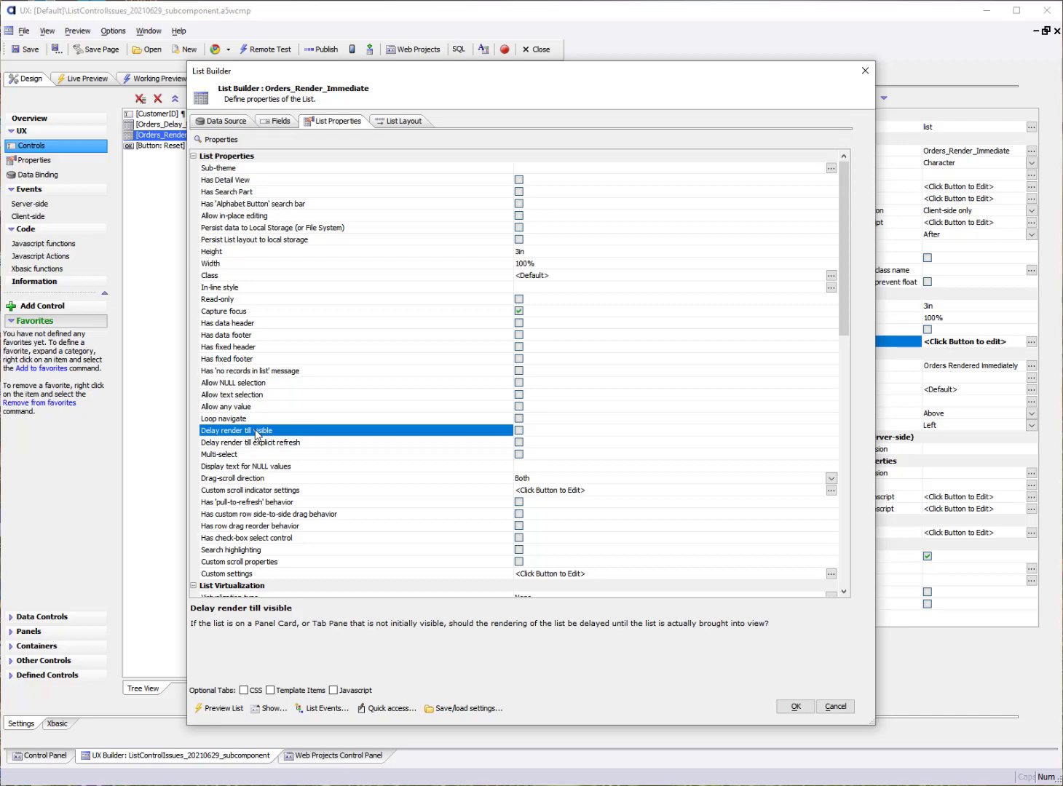
pyautogui.click(836, 707)
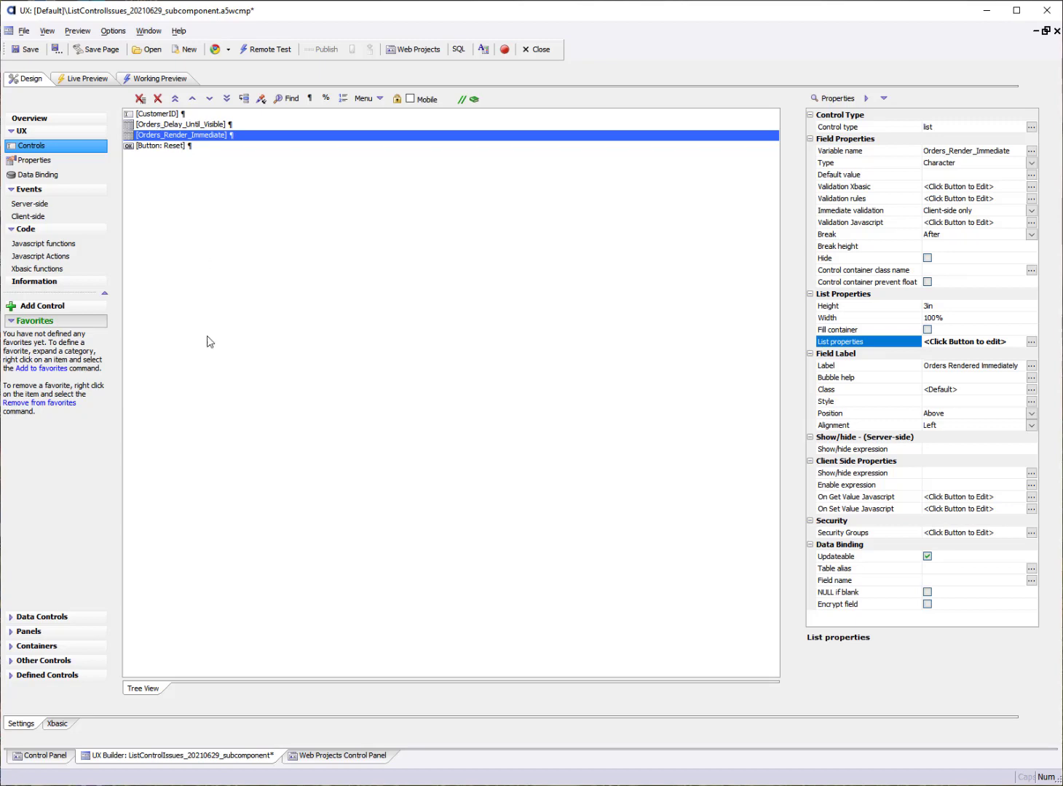
# Step: Open the ListControlIssues_20210629 component from the web projects and show its controls
pyautogui.click(326, 757)
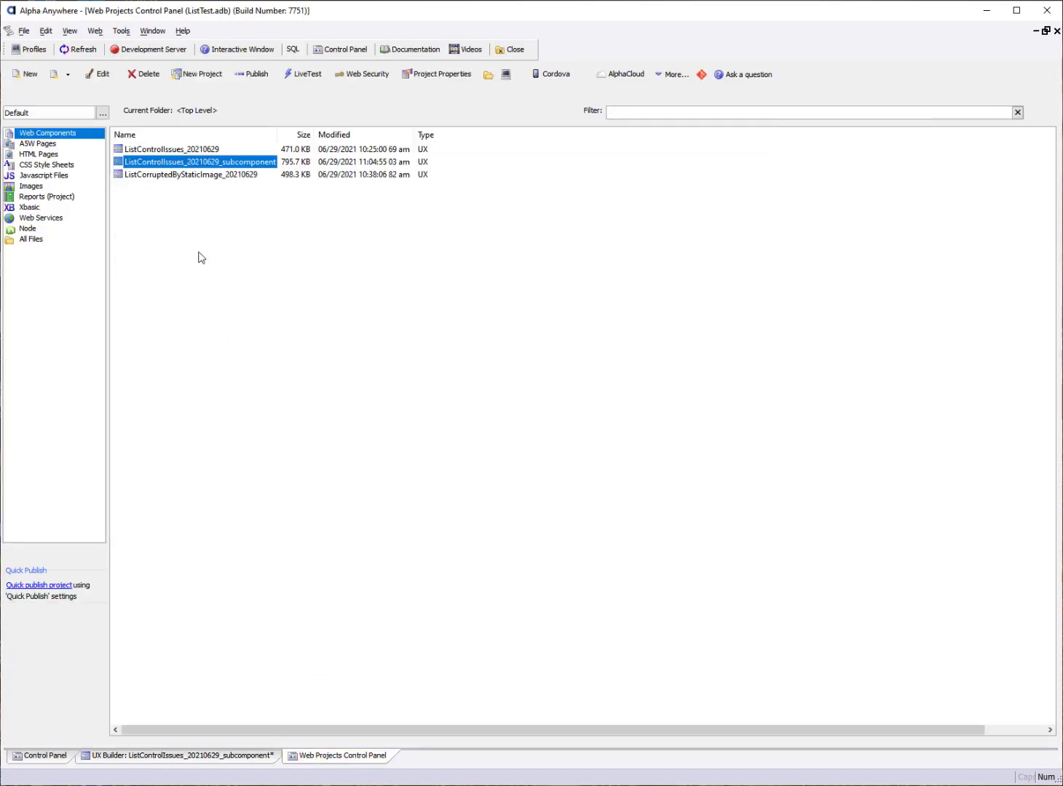
pyautogui.click(164, 148)
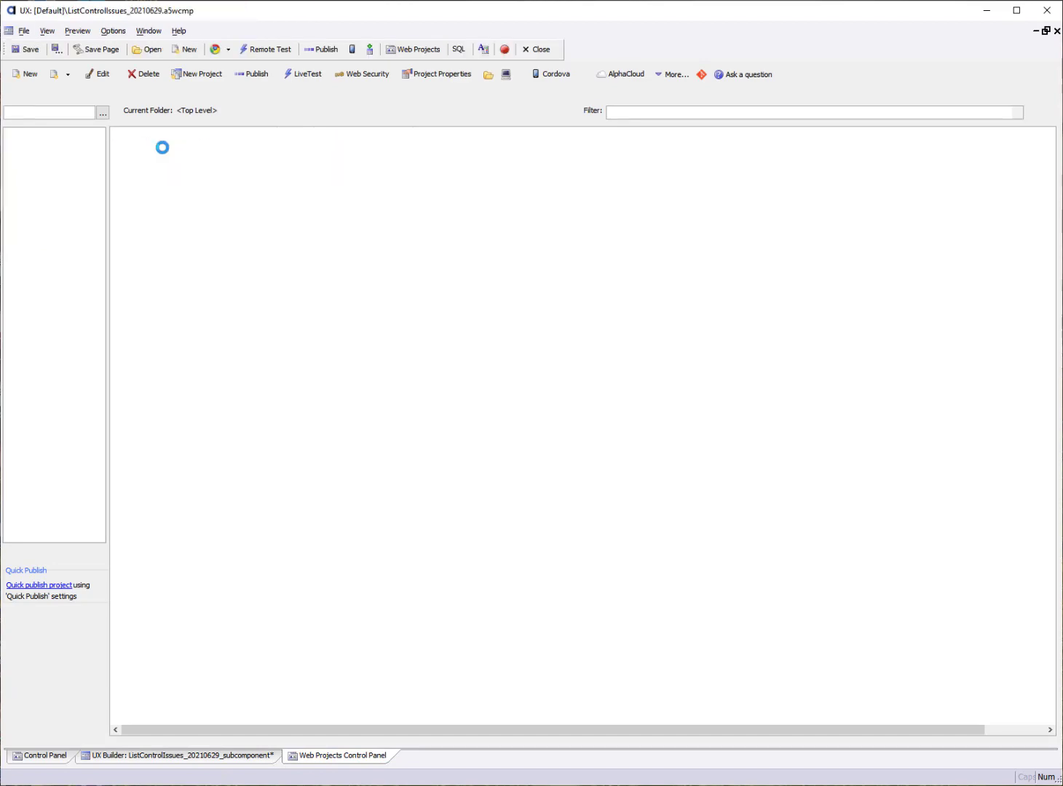
pyautogui.click(35, 145)
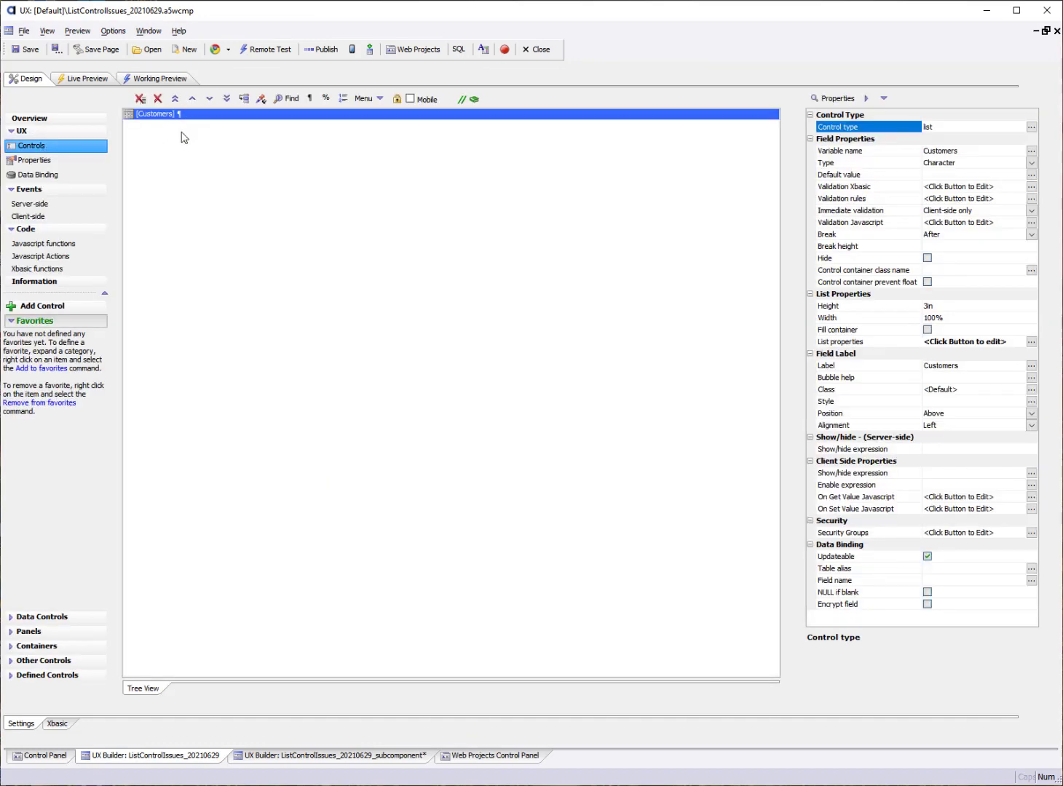
# Step: Inspect the UX name and argument bindings in the Open_Orders_UX JavaScript action, then close it, accepting the prompt to save the action edits
pyautogui.click(66, 257)
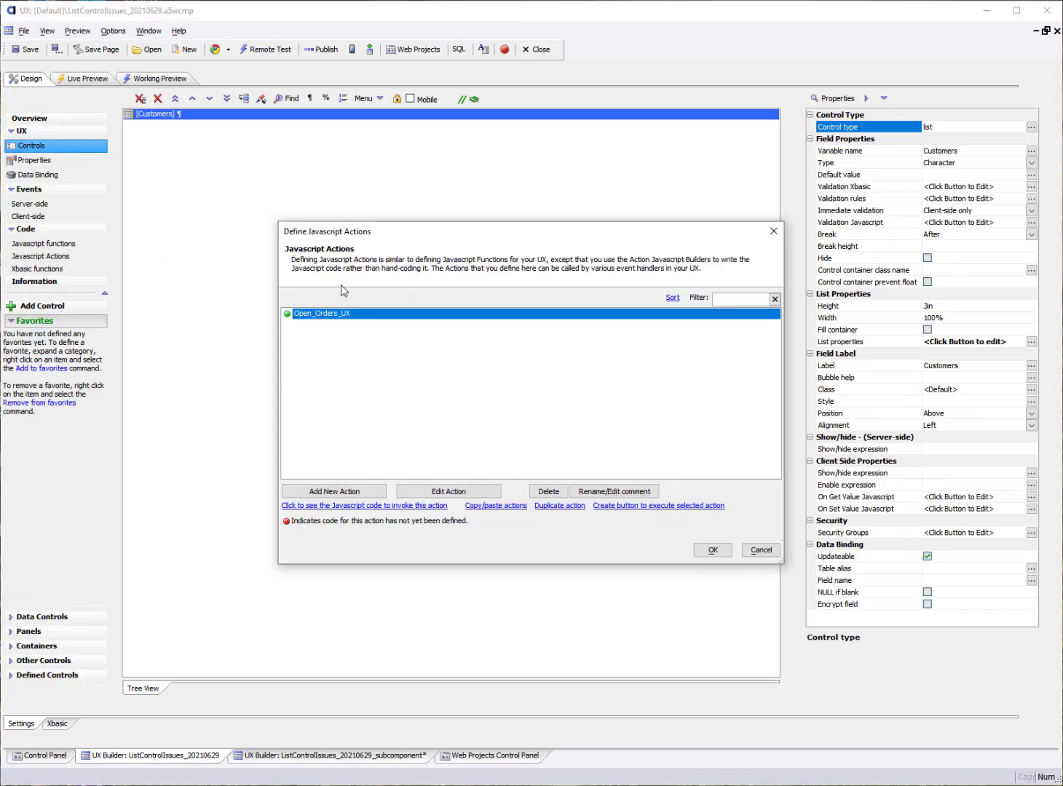
pyautogui.click(450, 492)
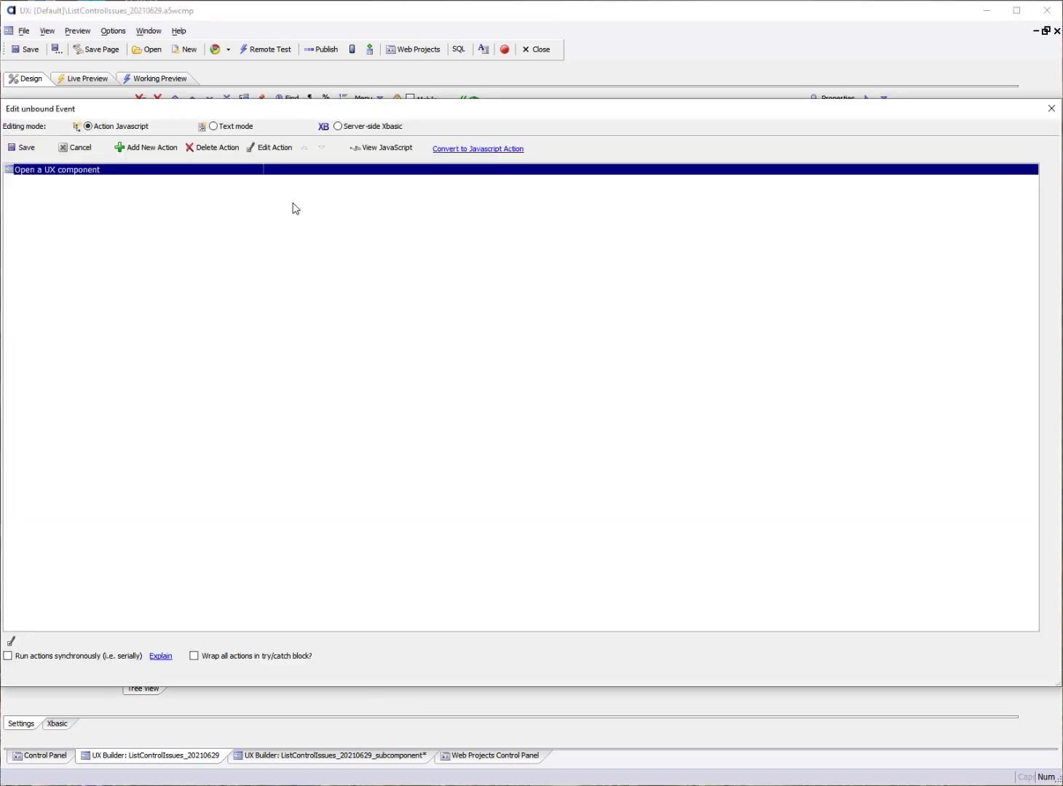
pyautogui.doubleClick(185, 172)
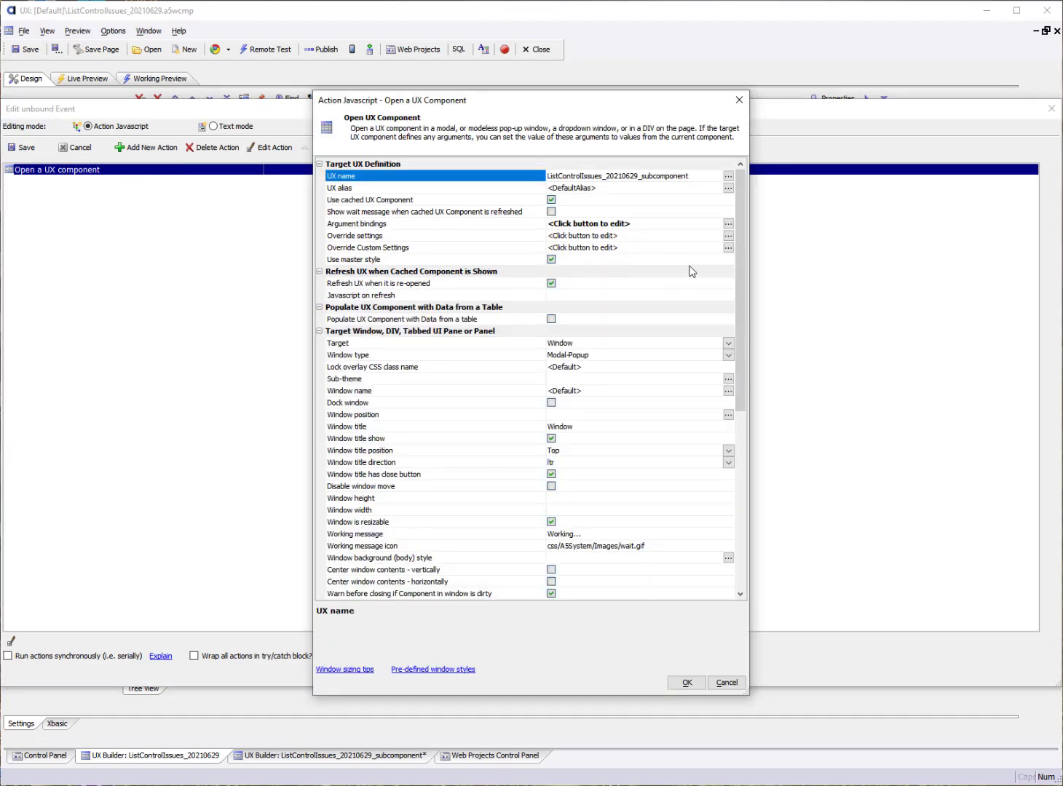
pyautogui.click(728, 224)
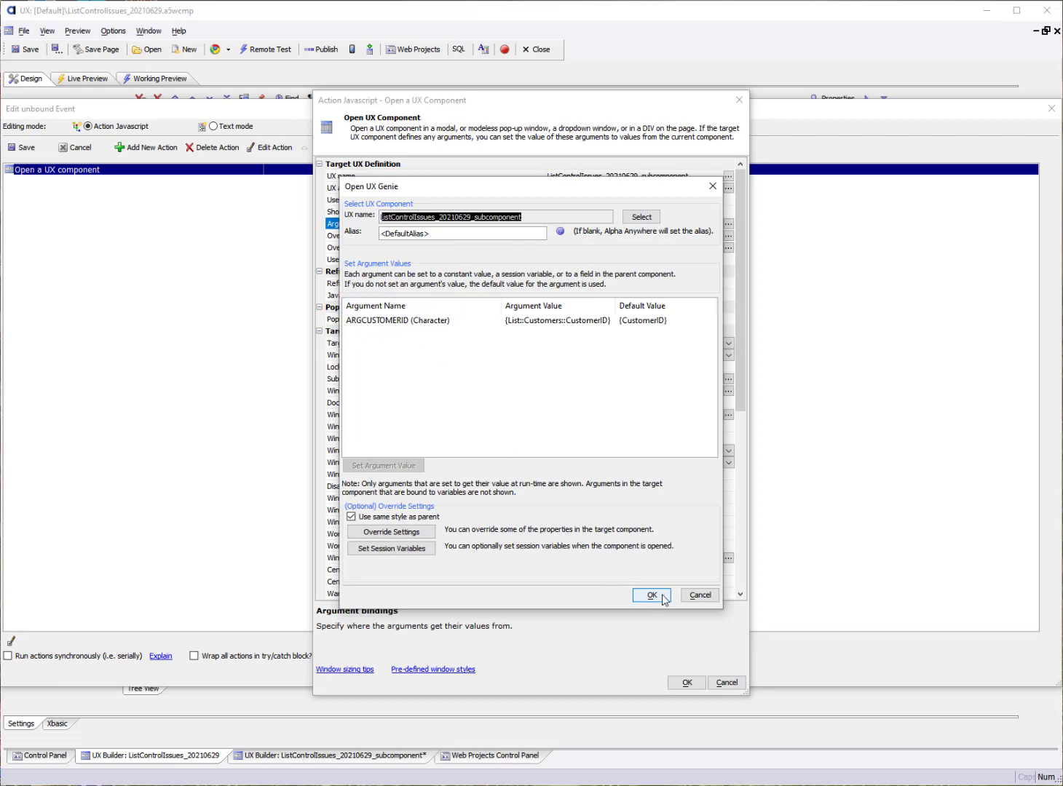
pyautogui.click(700, 596)
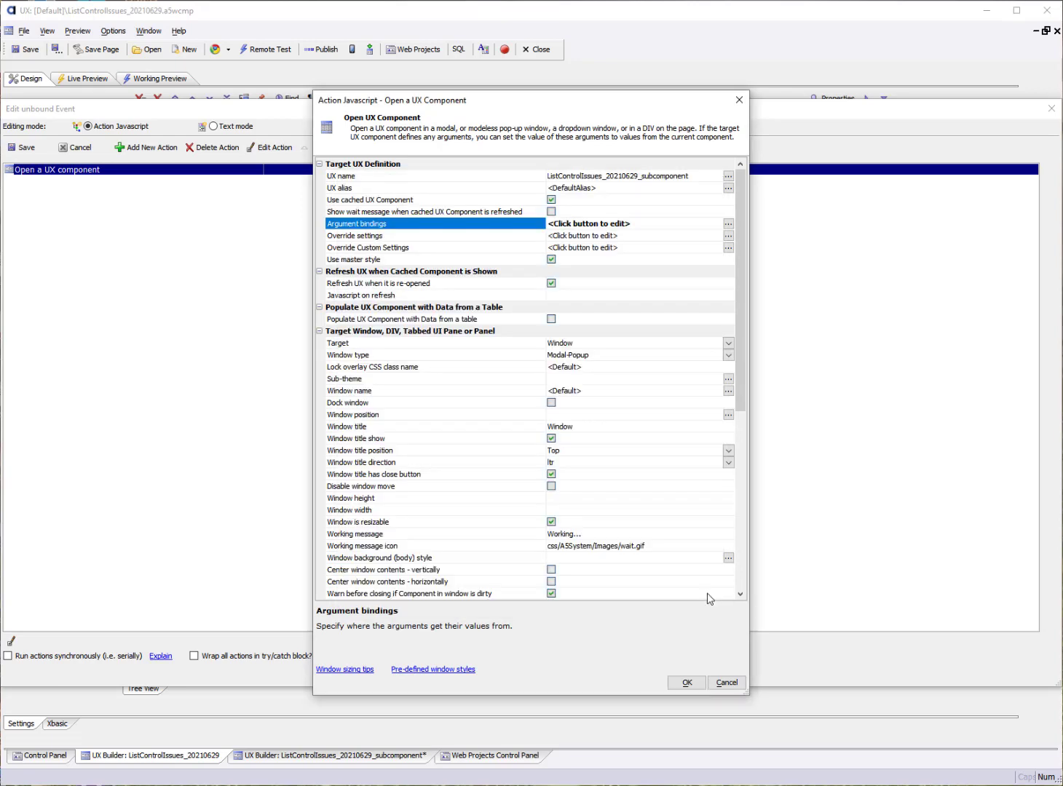
pyautogui.click(725, 682)
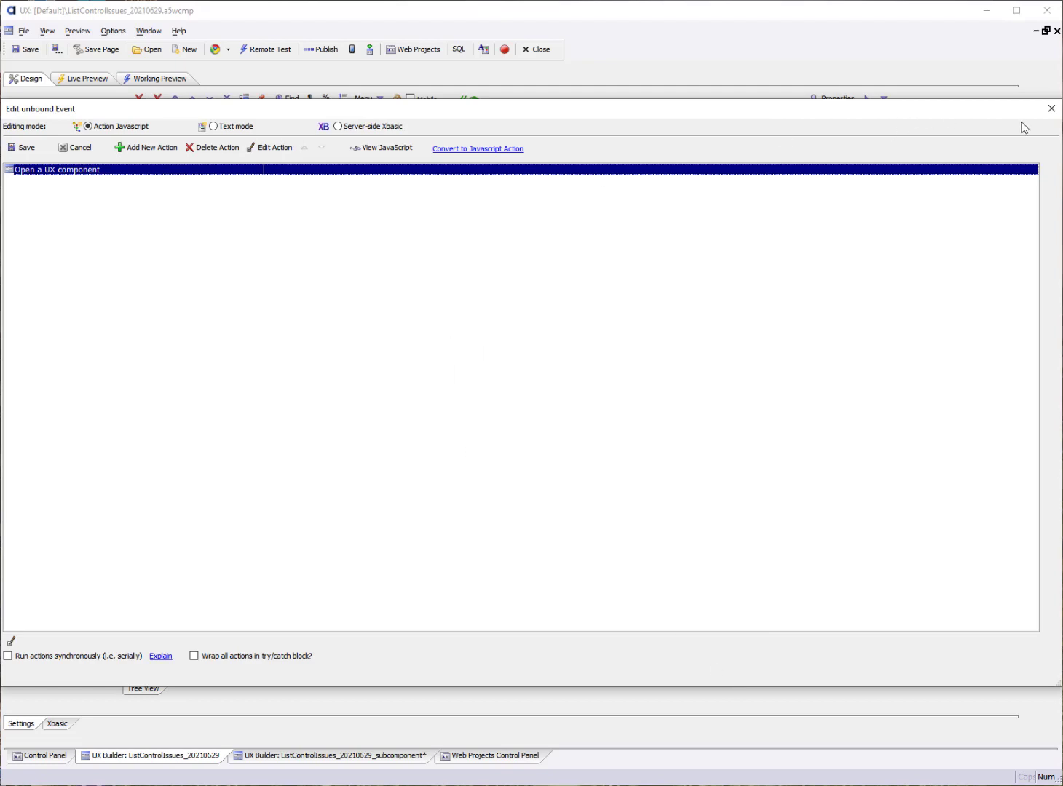
pyautogui.click(1051, 108)
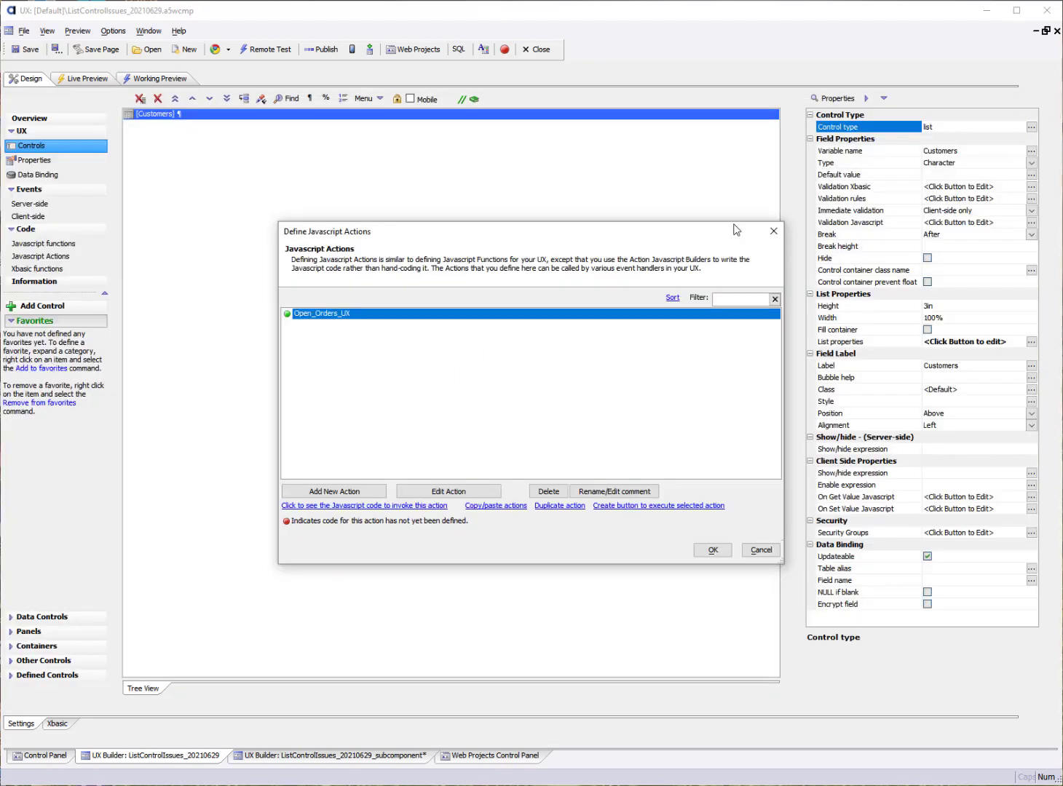
pyautogui.click(761, 550)
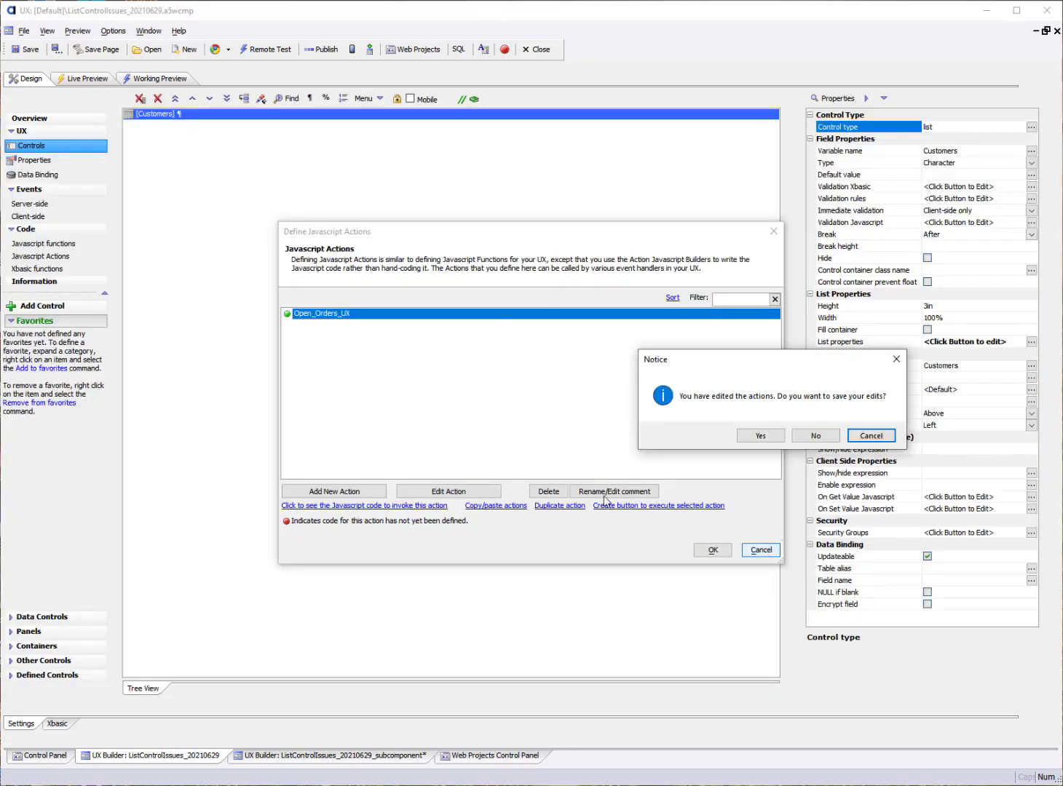
pyautogui.click(757, 436)
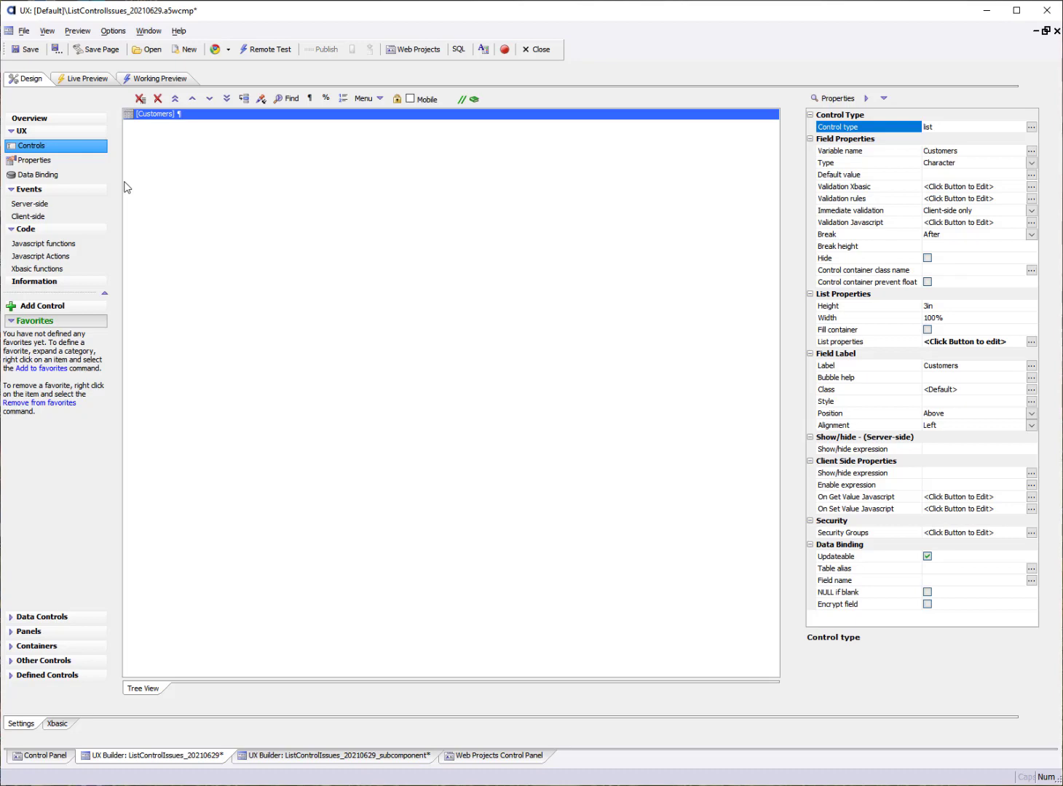
# Step: Examine the ARGCUSTOMERID argument's value binding in the ListControlIssues_20210629_subcomponent component's properties, without keeping any changes
pyautogui.click(407, 759)
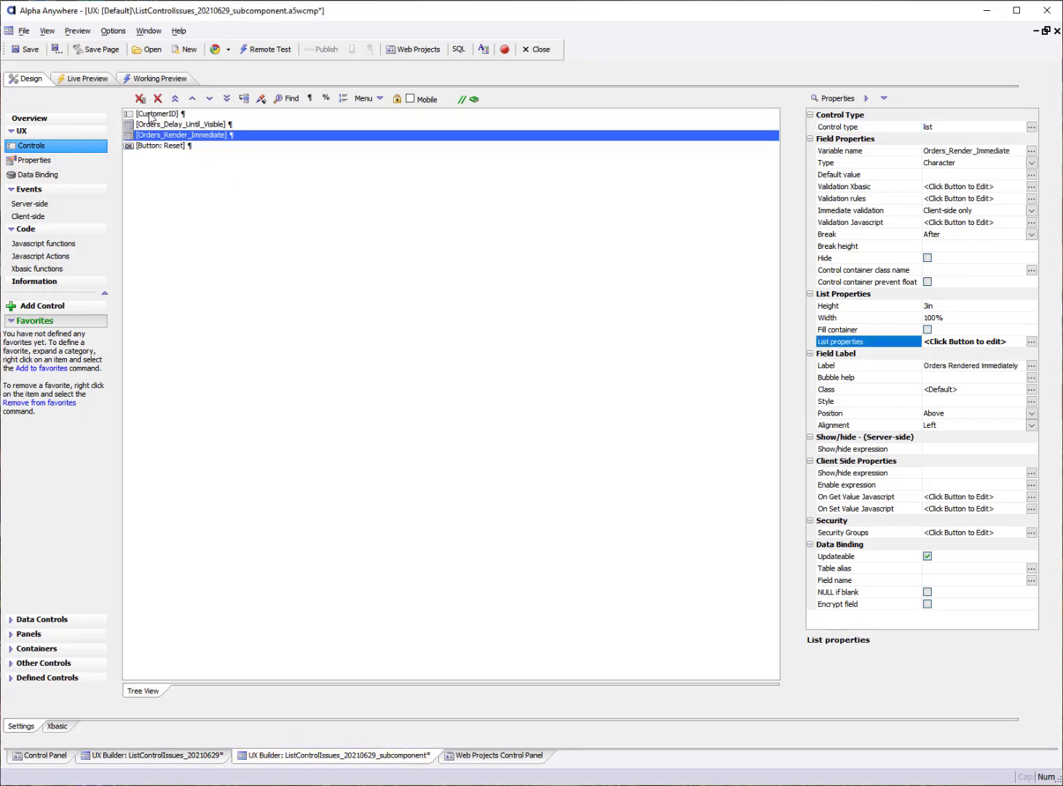
pyautogui.click(151, 114)
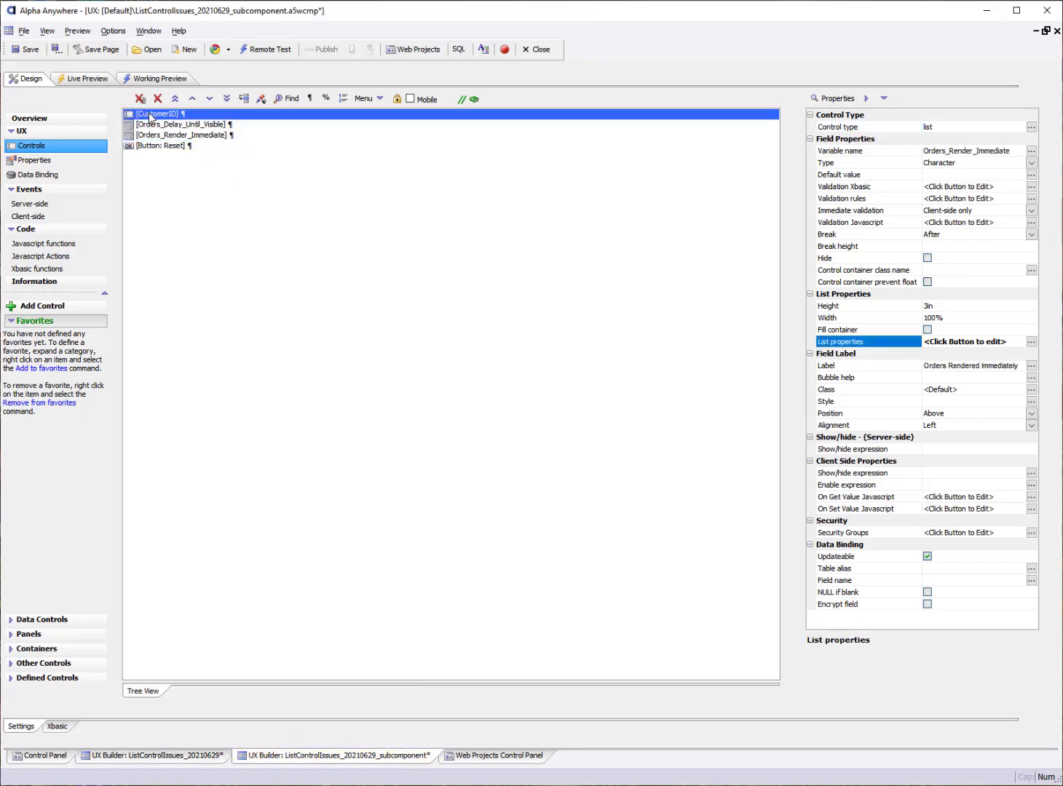
pyautogui.click(43, 161)
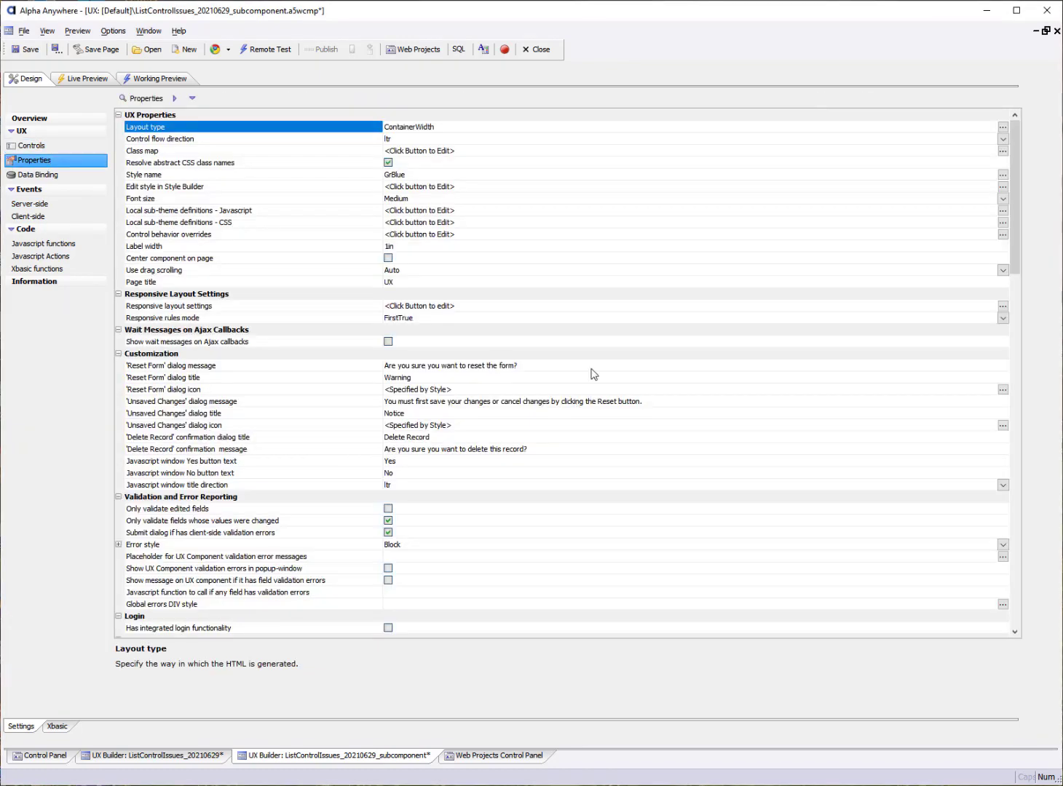
pyautogui.scroll(-13, 594, 374)
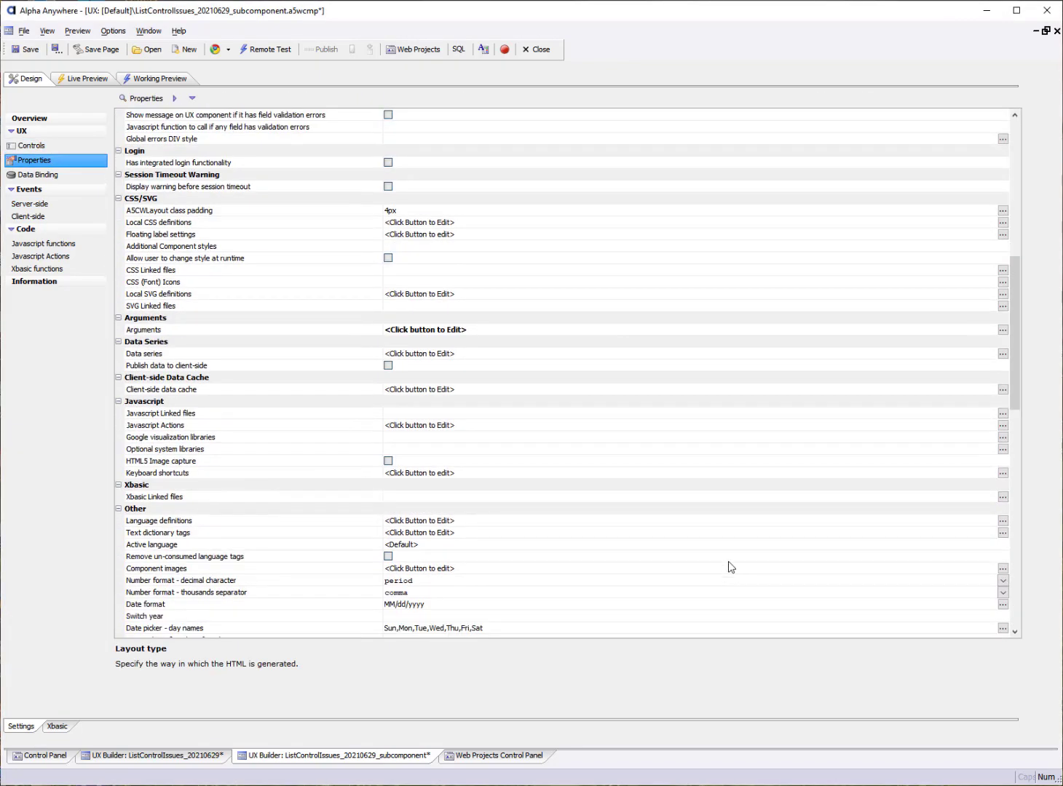
pyautogui.scroll(-4, 894, 545)
pyautogui.scroll(-5, 892, 544)
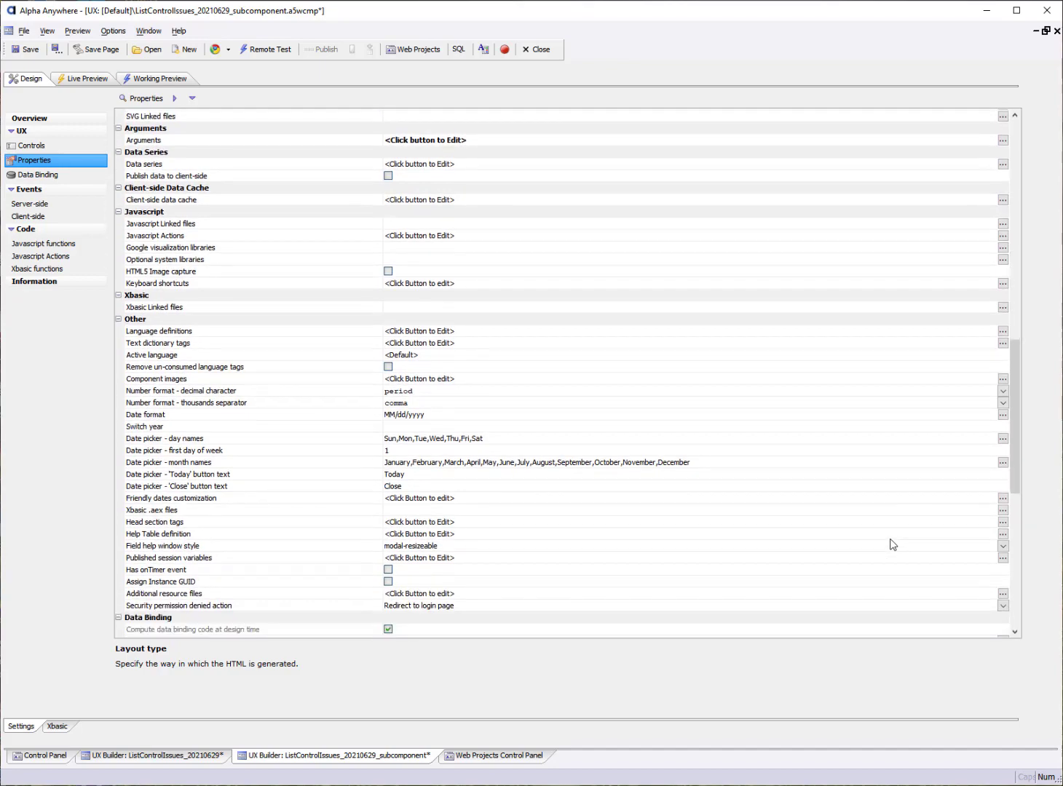
pyautogui.scroll(8, 843, 530)
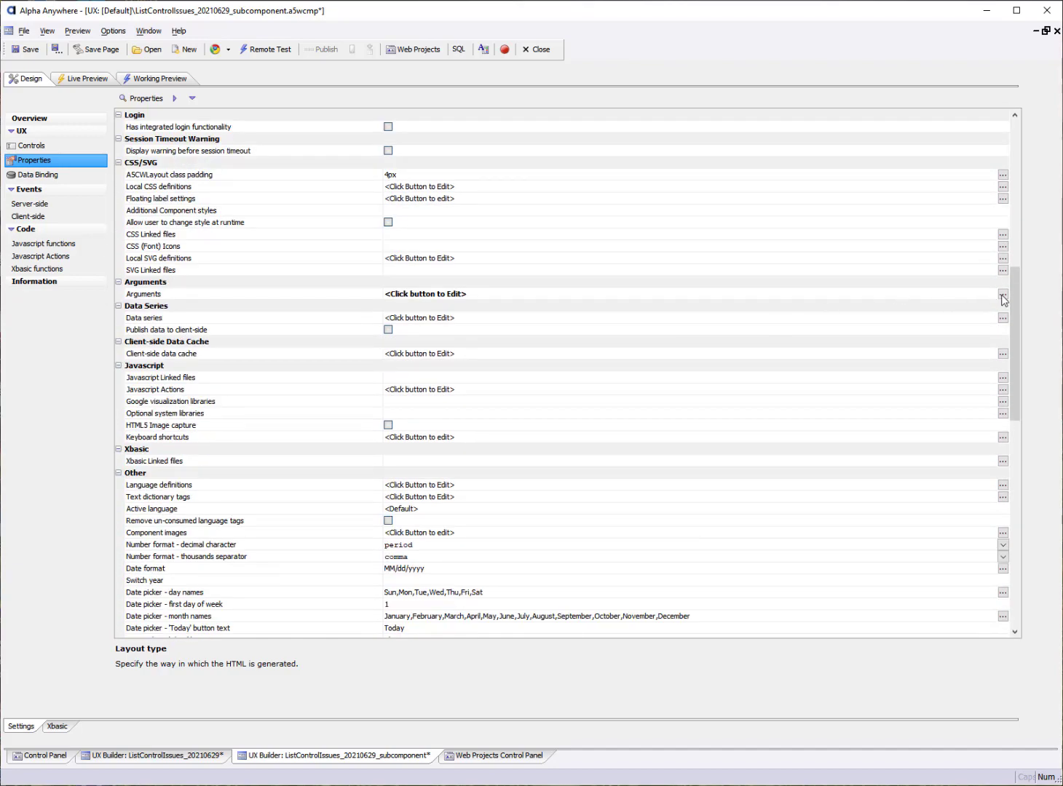
pyautogui.click(1003, 294)
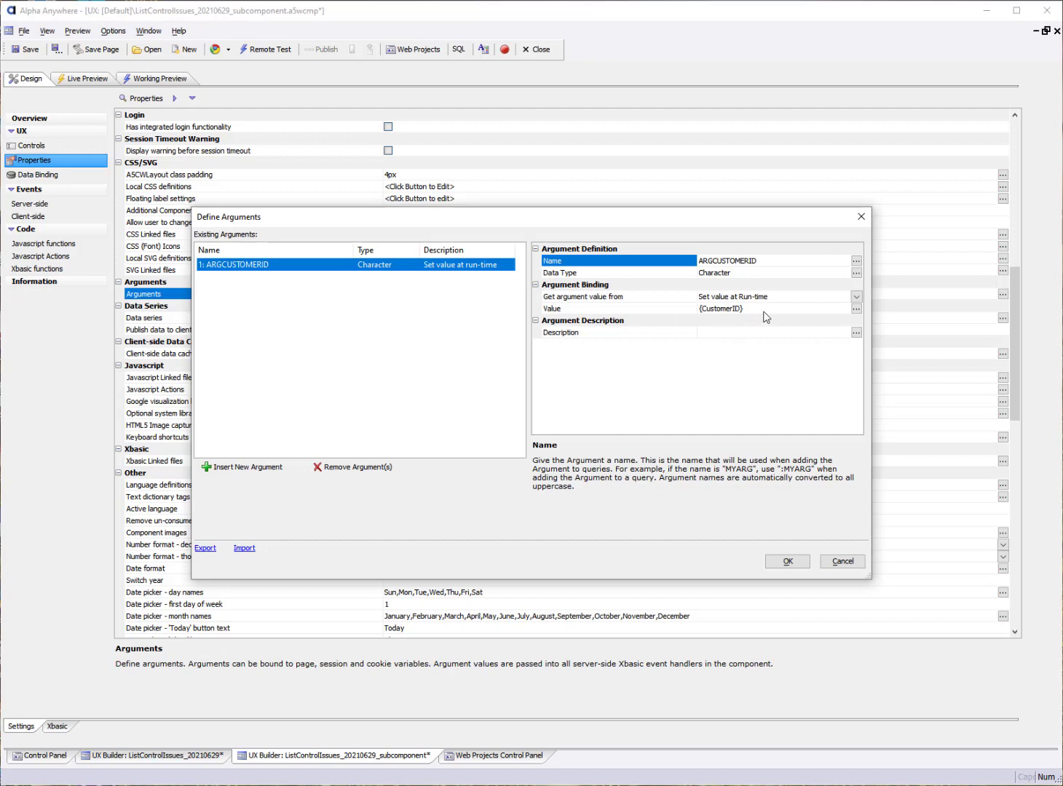
pyautogui.click(855, 311)
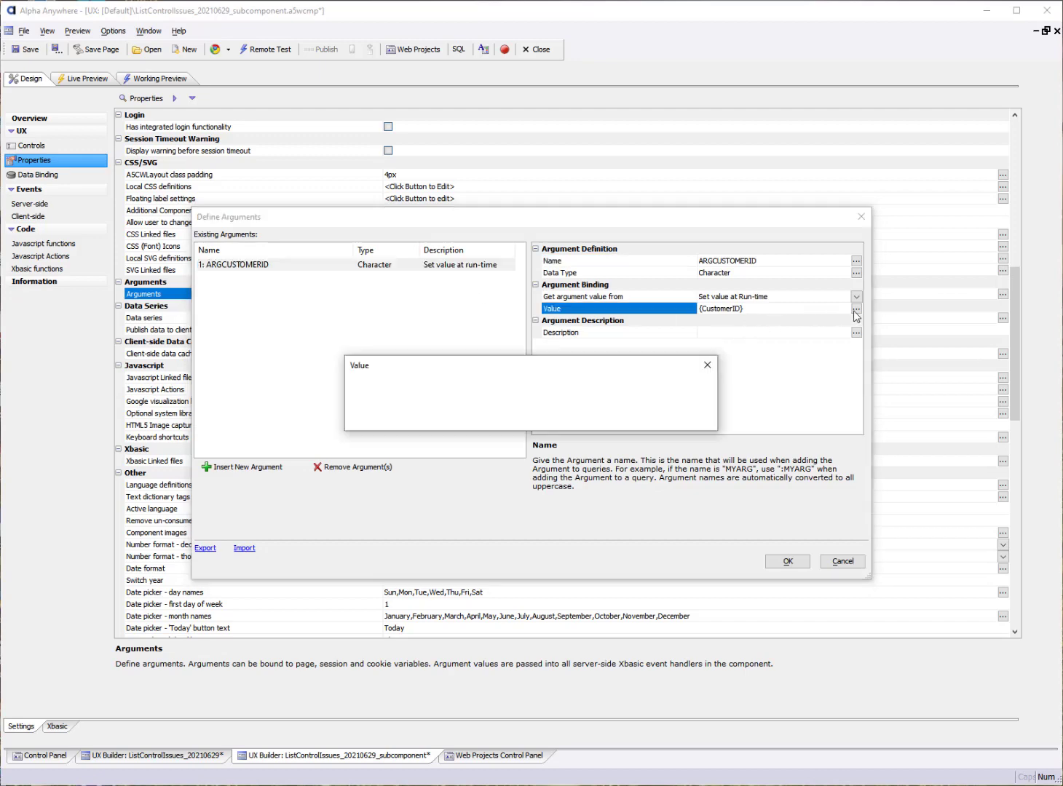
pyautogui.click(691, 414)
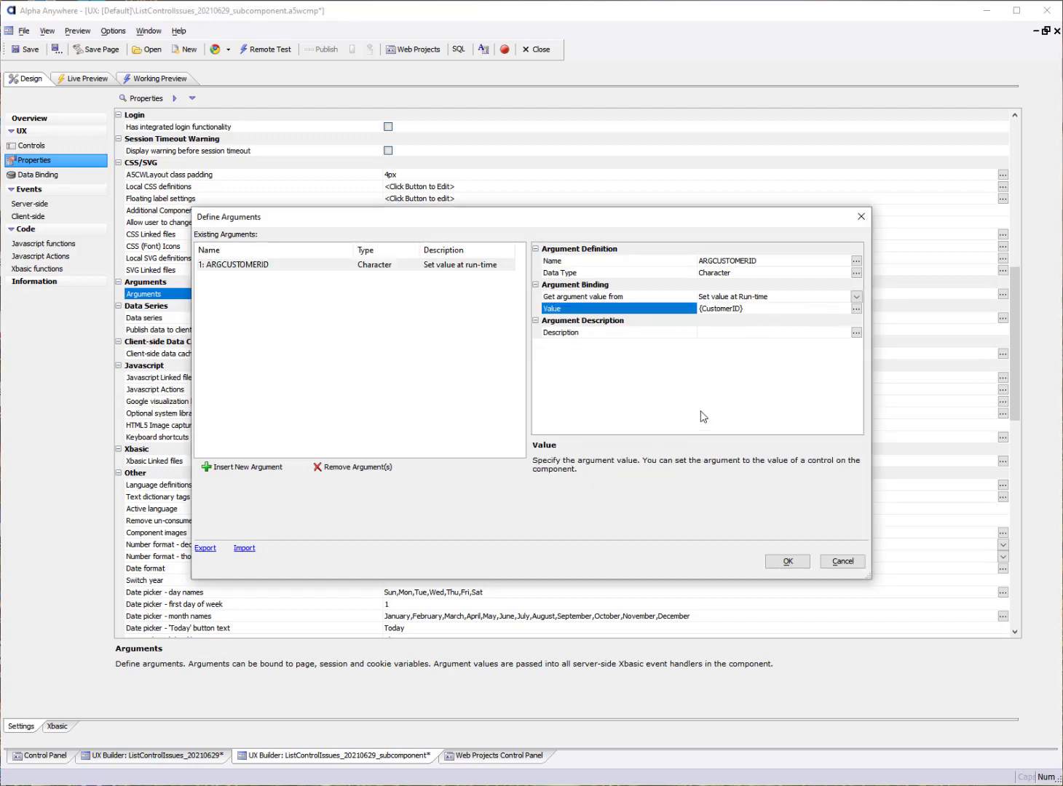
pyautogui.click(842, 561)
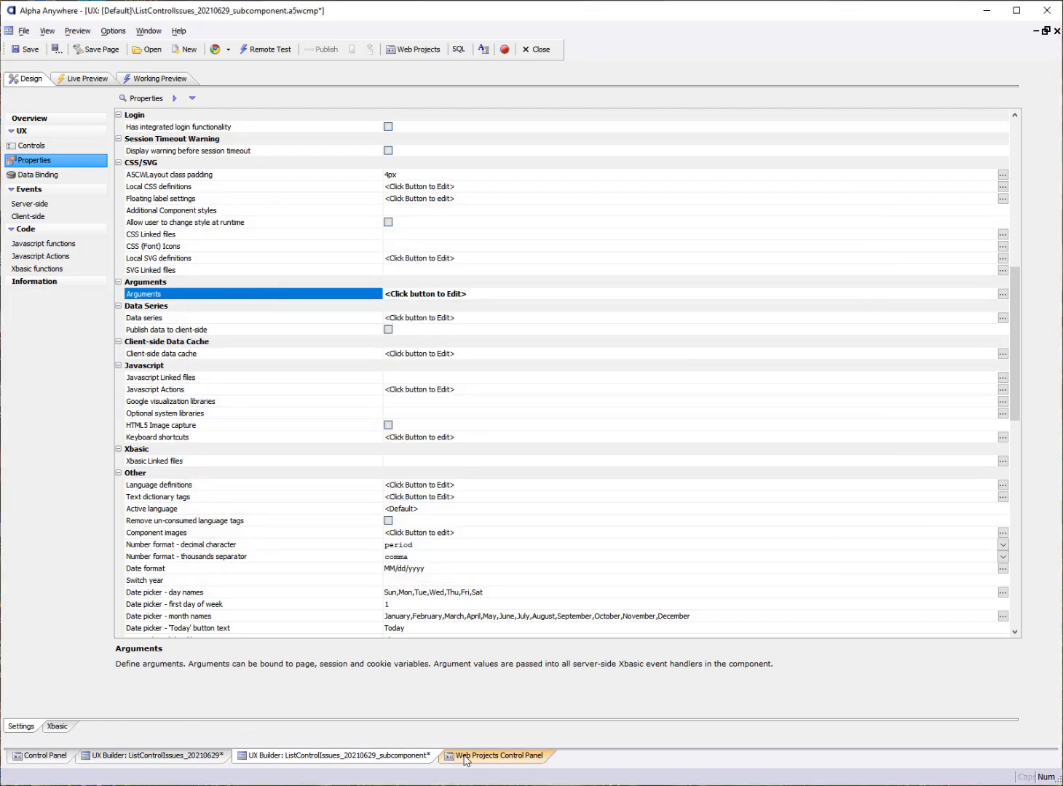
# Step: Run the ListControlIssues_20210629 component in Working Preview and open the Around the Horn customer's orders to compare the two order lists
pyautogui.click(180, 758)
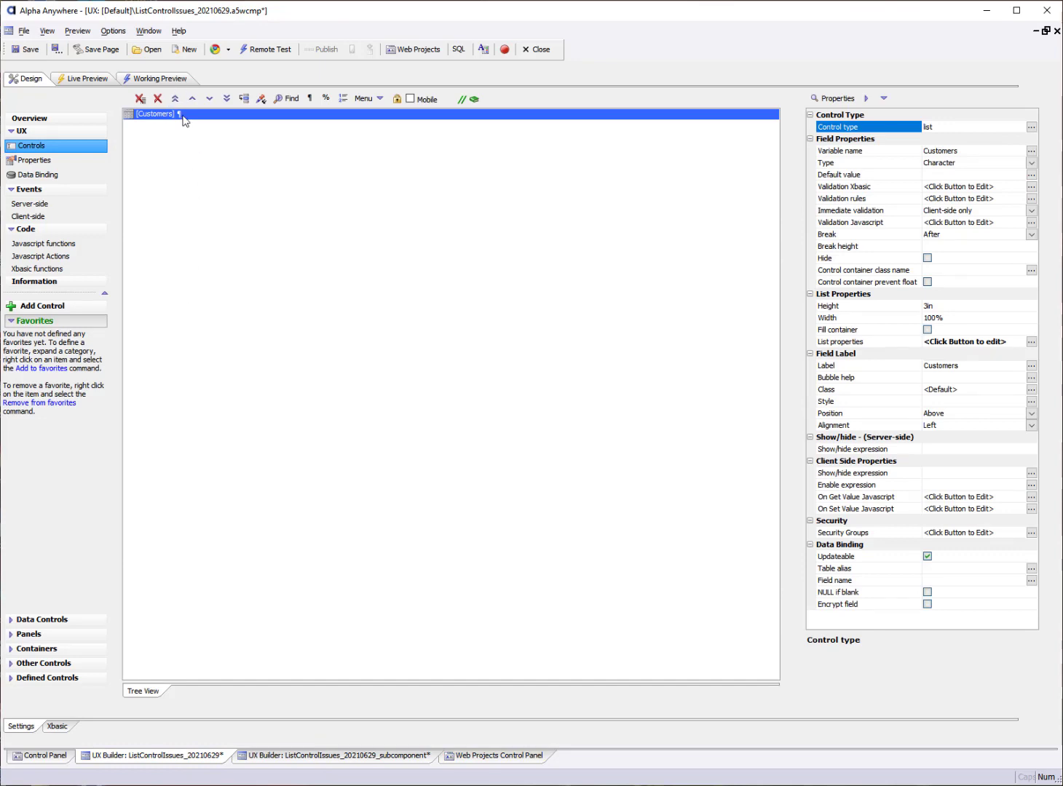
pyautogui.click(172, 80)
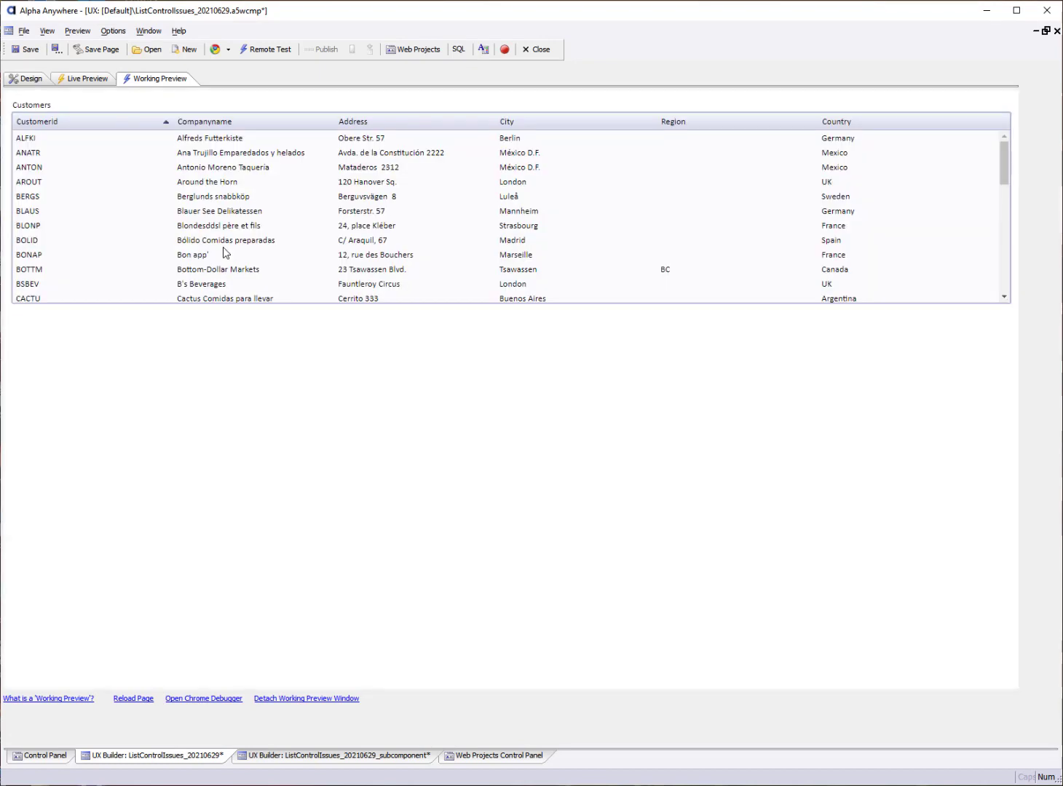
pyautogui.click(39, 187)
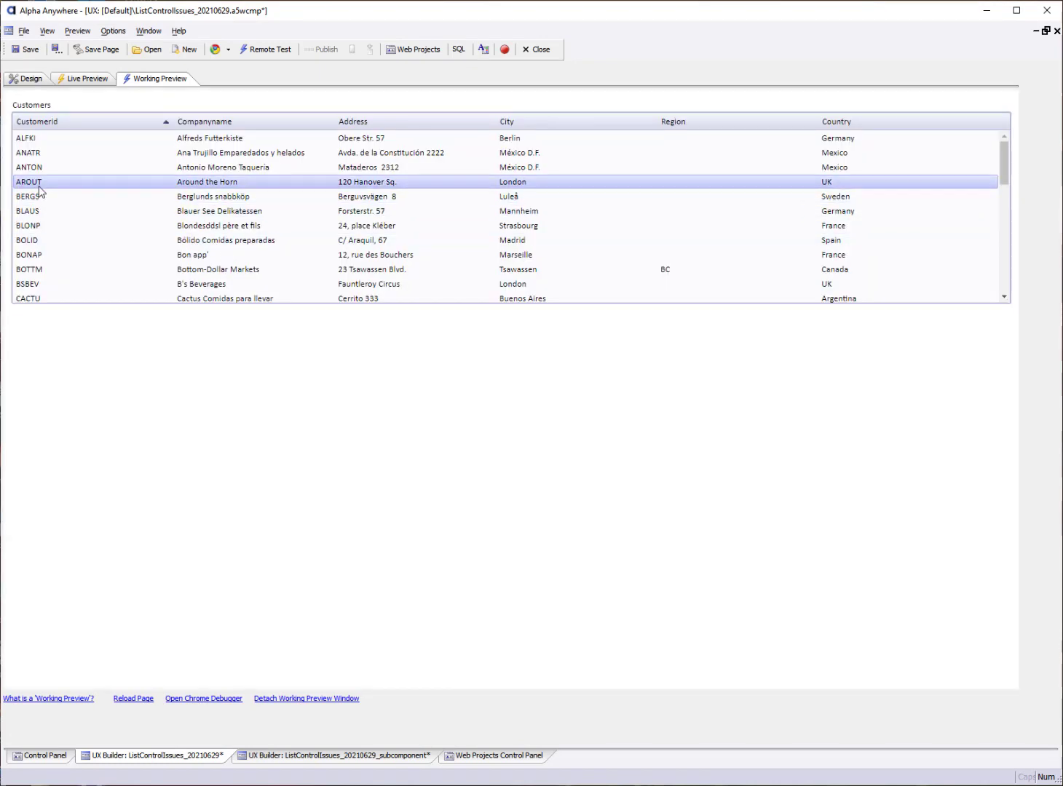
pyautogui.doubleClick(39, 191)
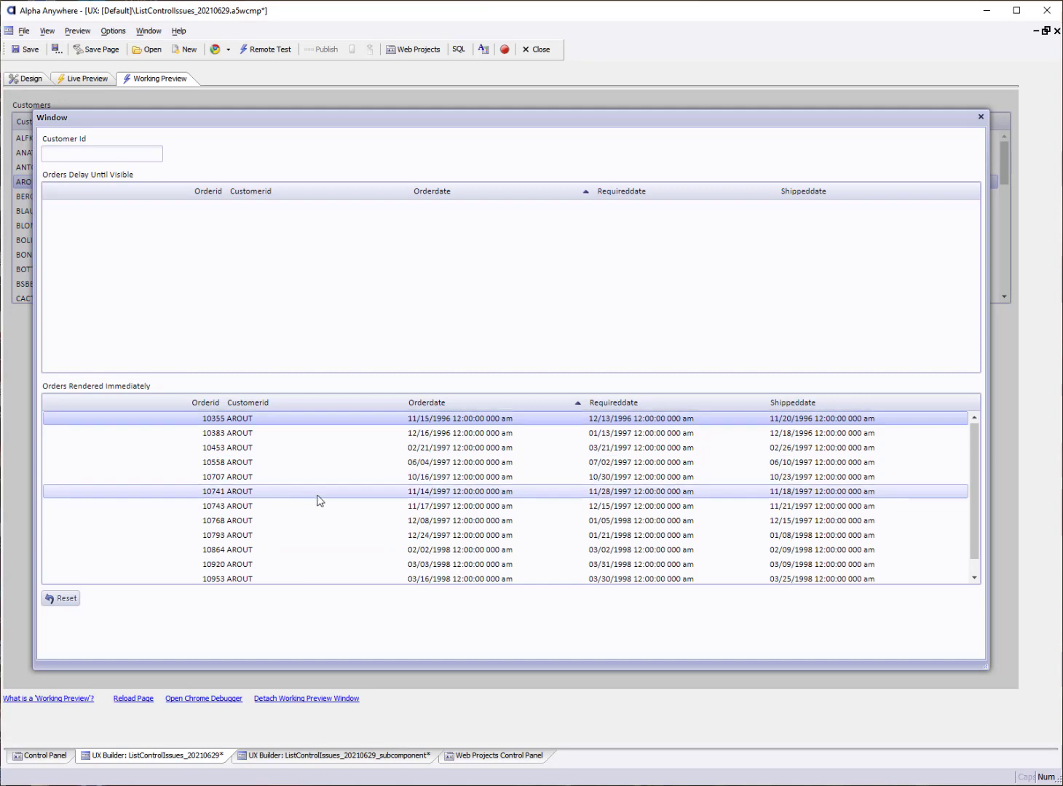
pyautogui.scroll(-1, 319, 501)
pyautogui.scroll(1, 319, 501)
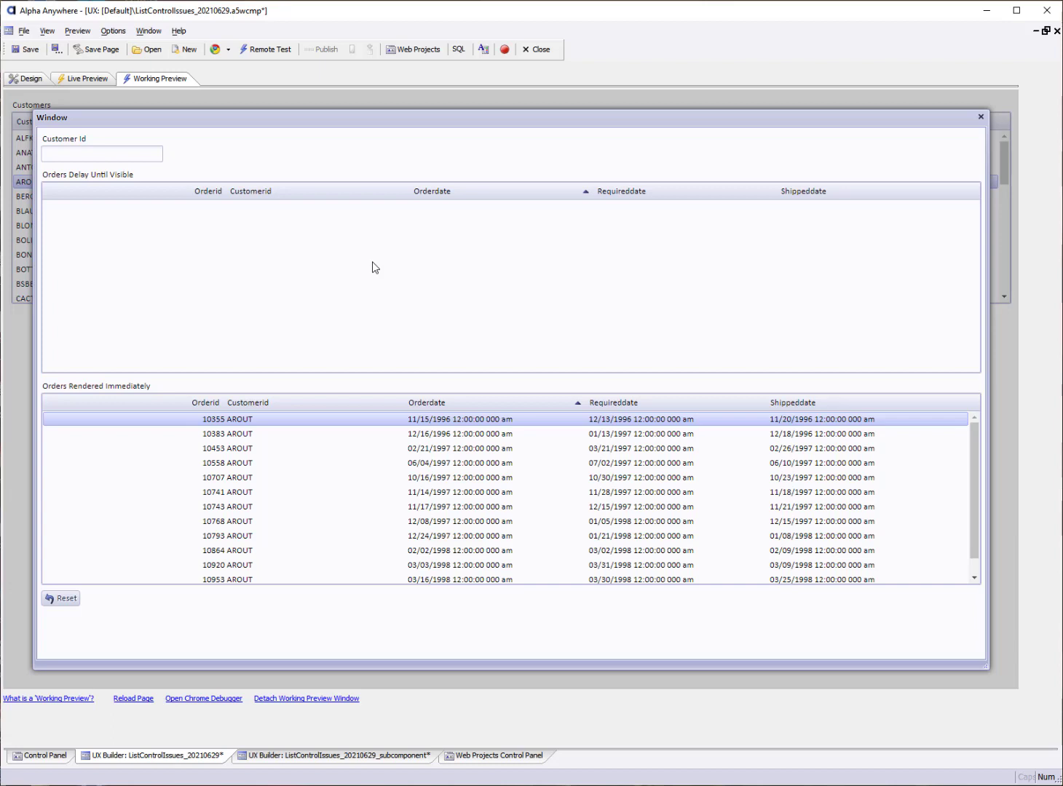
# Step: Reset the orders form so its window can be closed, and return to the ListControlIssues_20210629 component's design view
pyautogui.click(982, 118)
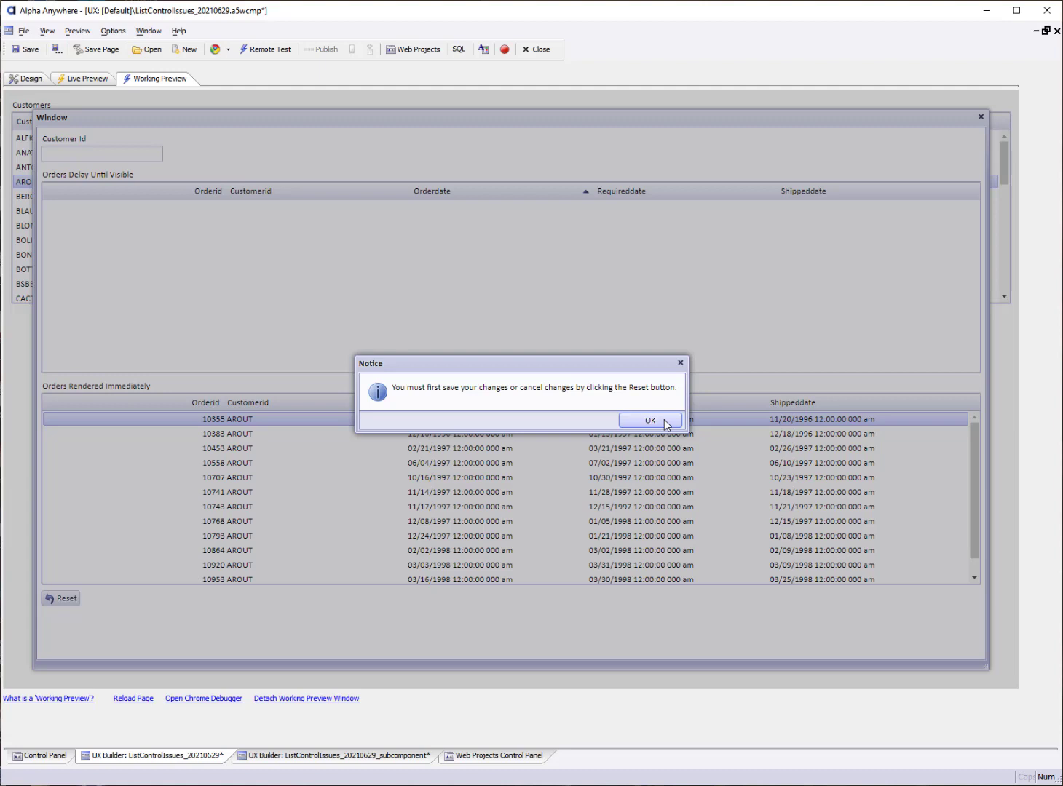
pyautogui.click(621, 420)
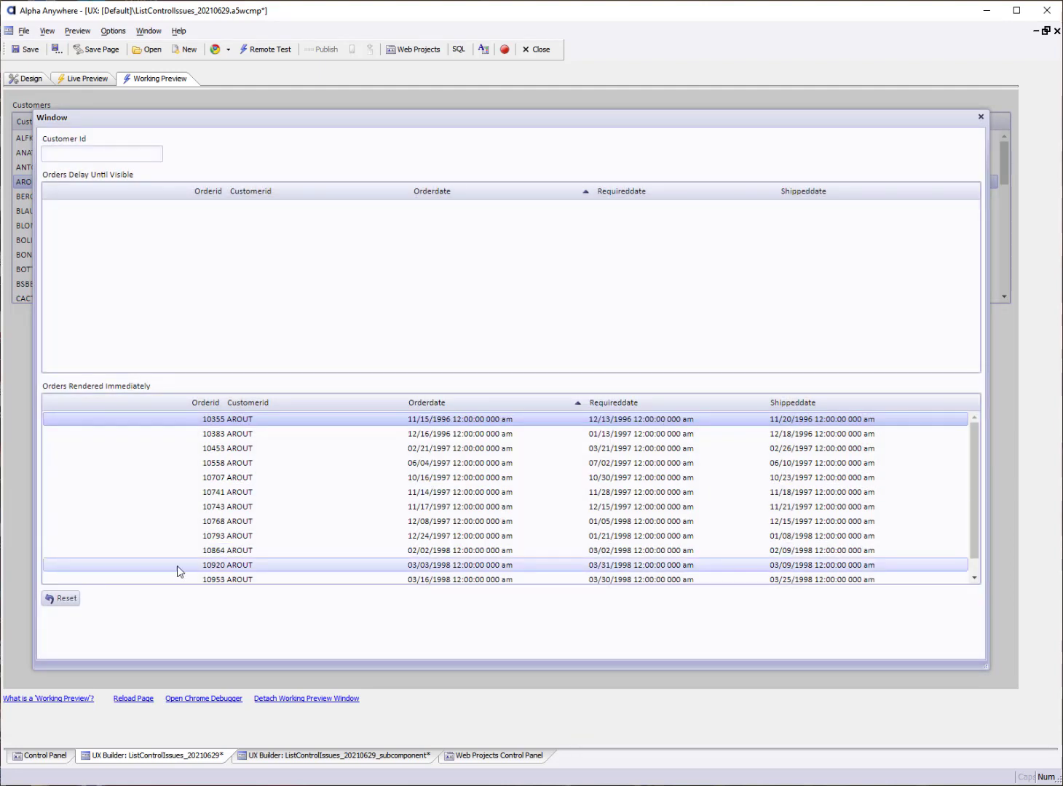
pyautogui.click(65, 604)
pyautogui.click(510, 420)
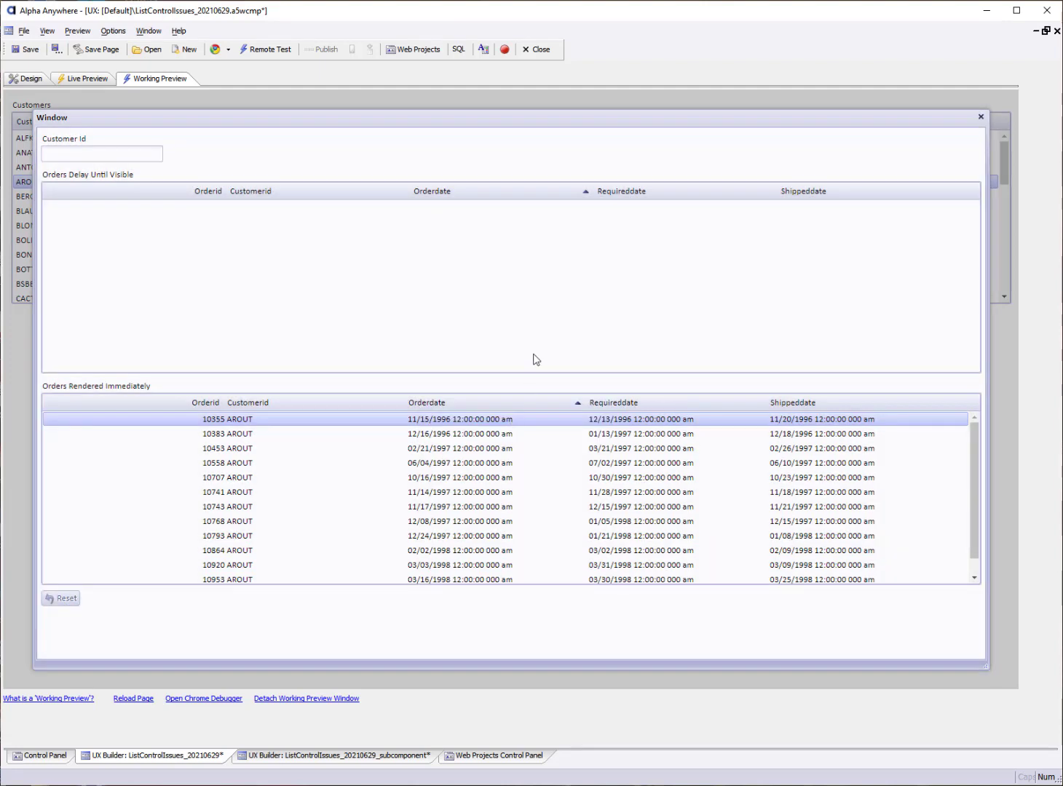
pyautogui.click(981, 117)
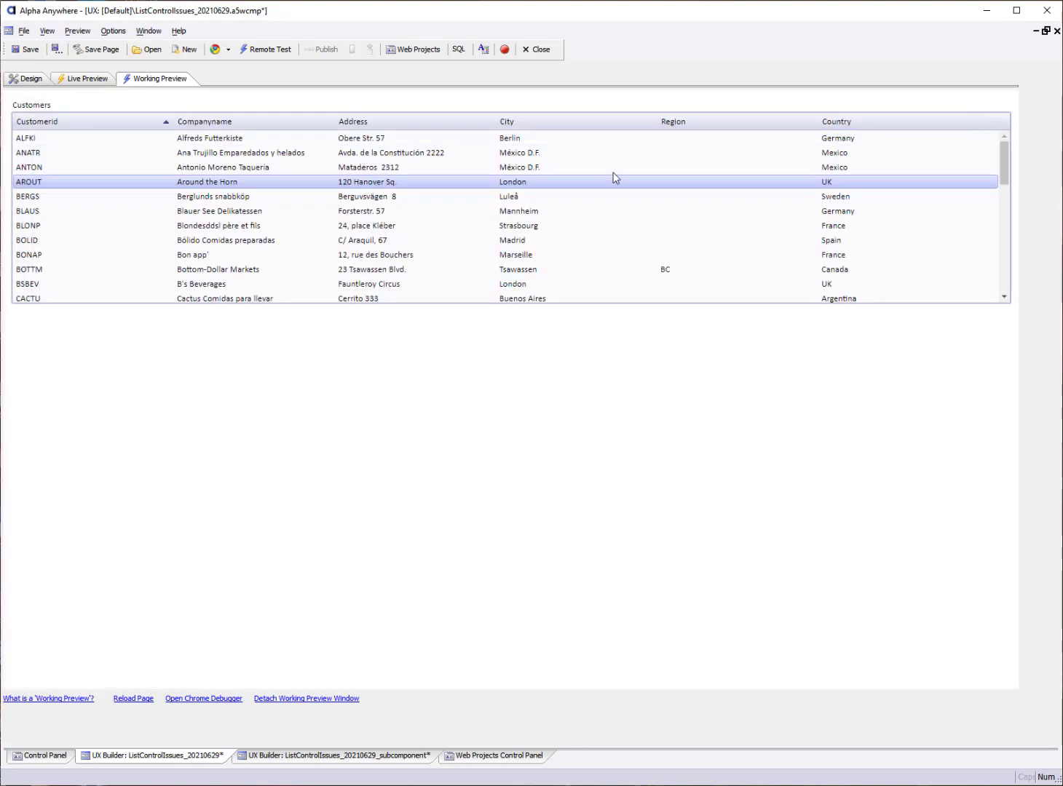
pyautogui.click(31, 79)
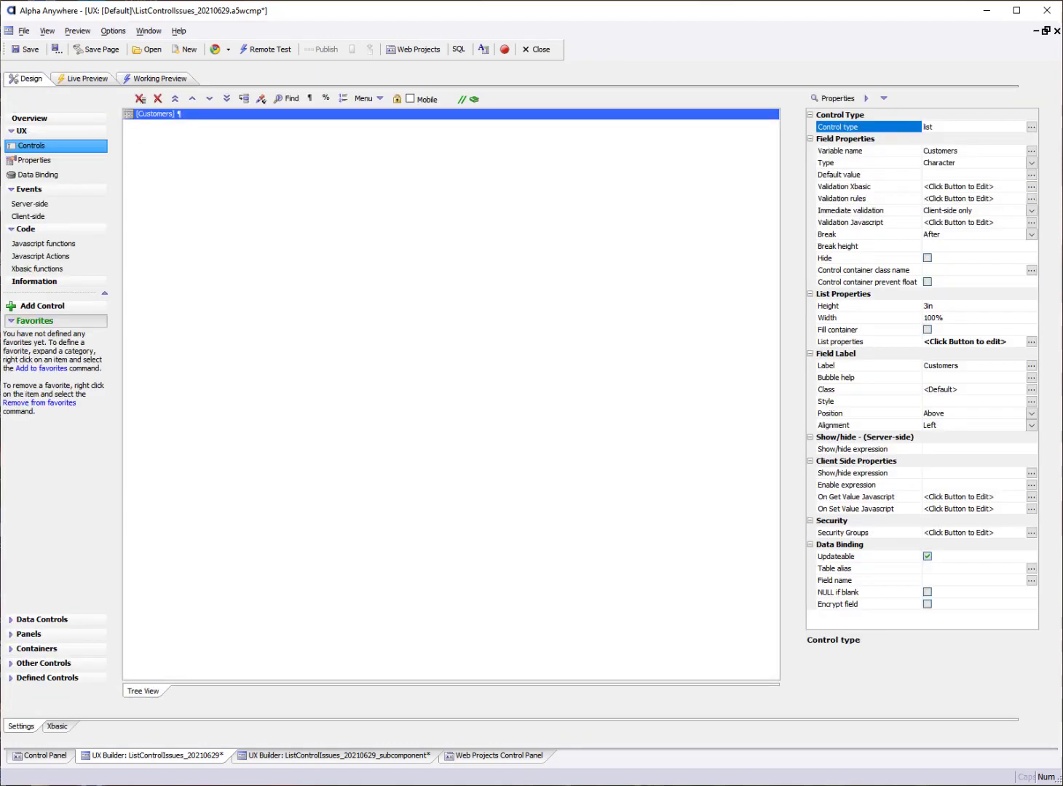